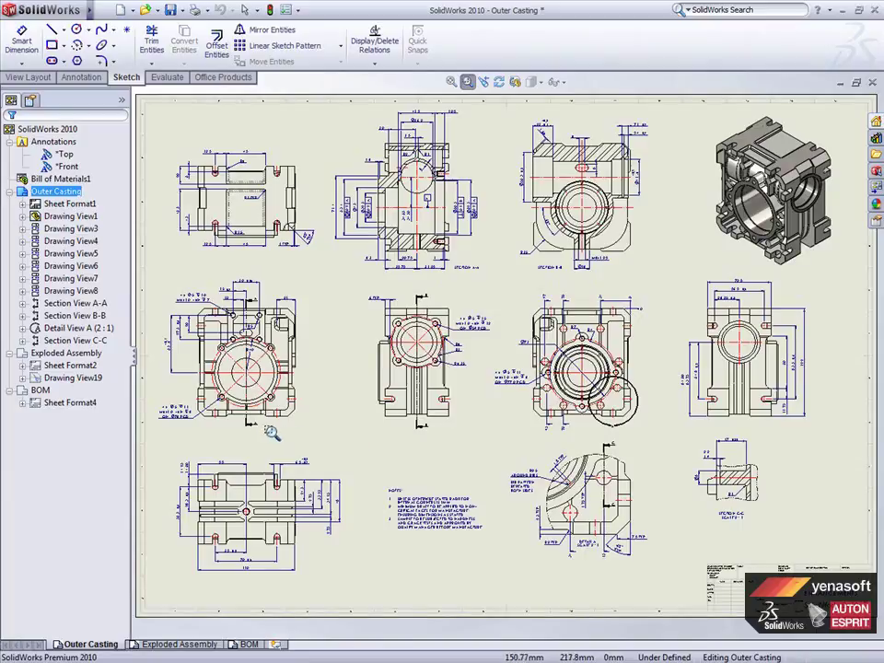
# Step: Append TYP to the 6.5 slot dimension text
pyautogui.moveTo(258, 425); pyautogui.dragTo(352, 495)
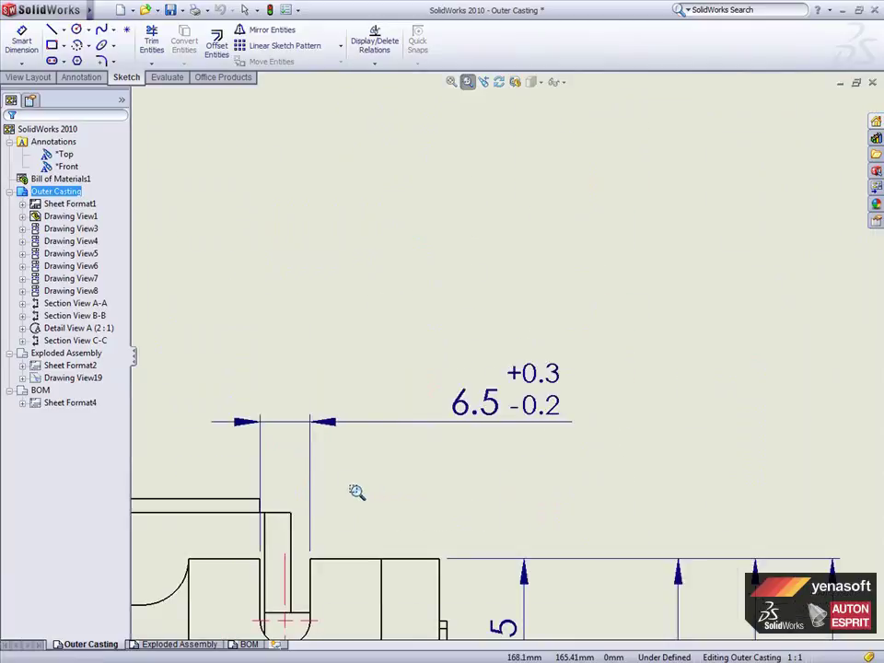
pyautogui.press('Escape')
pyautogui.click(503, 407)
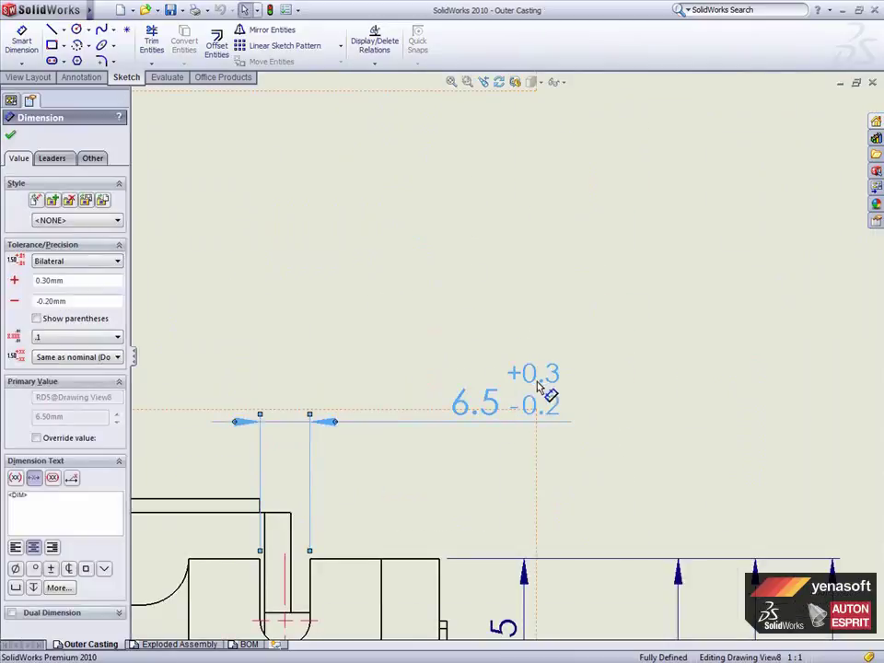
pyautogui.moveTo(504, 392)
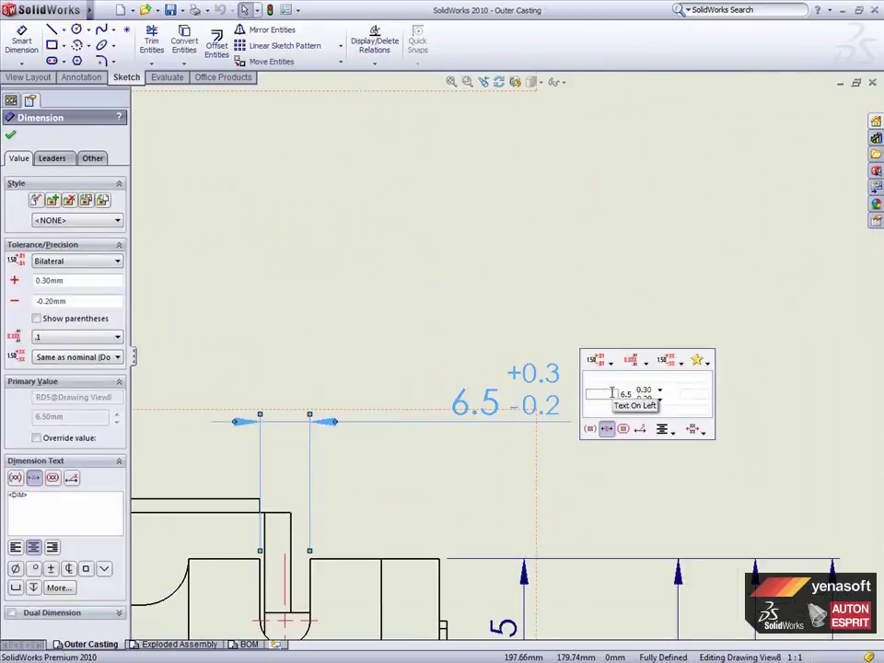
pyautogui.click(687, 393)
pyautogui.write('TYP')
pyautogui.click(672, 463)
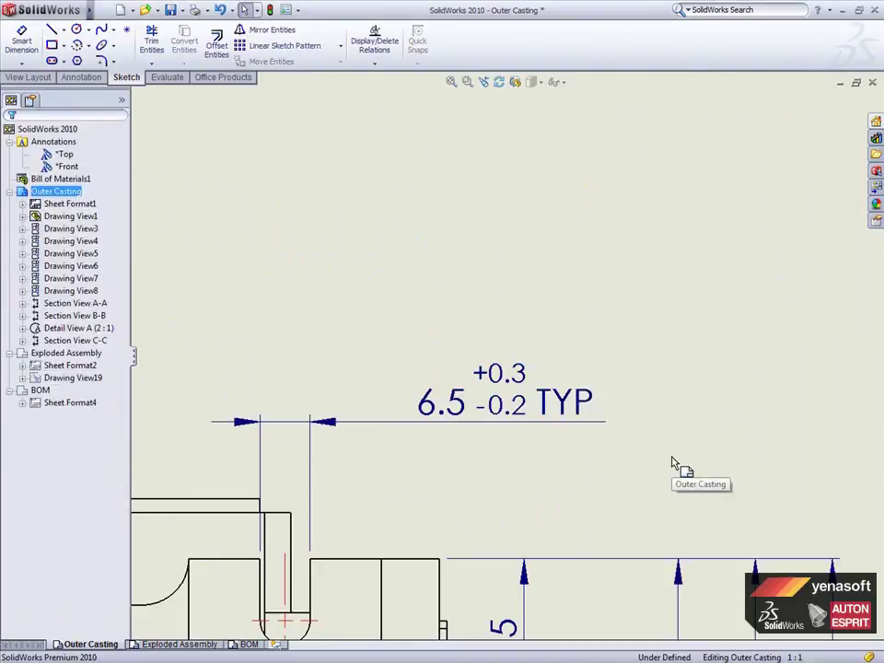
# Step: Give the 6.5 dimension a symmetric 0.5 tolerance and left-align its added text
pyautogui.click(576, 414)
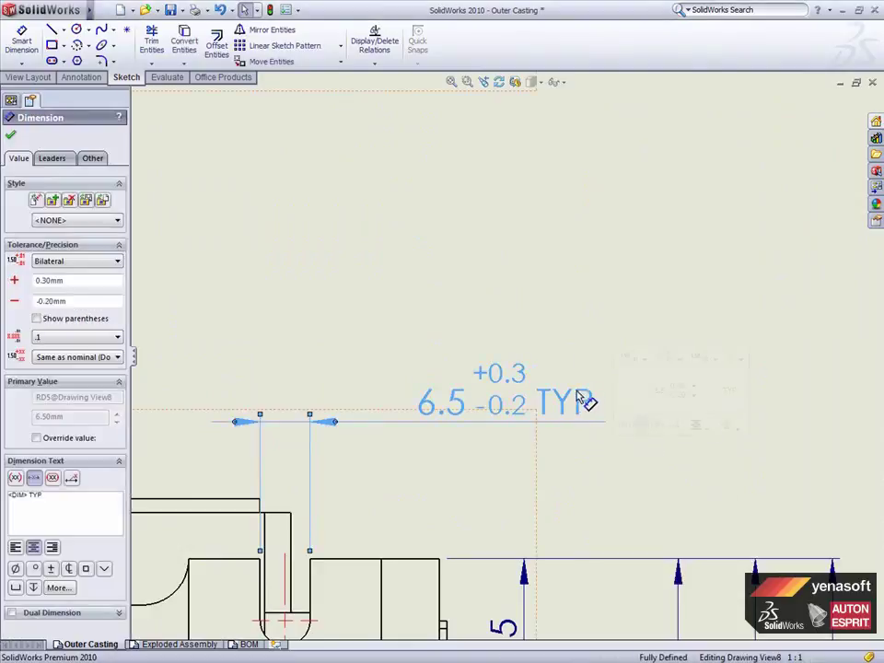
pyautogui.click(632, 359)
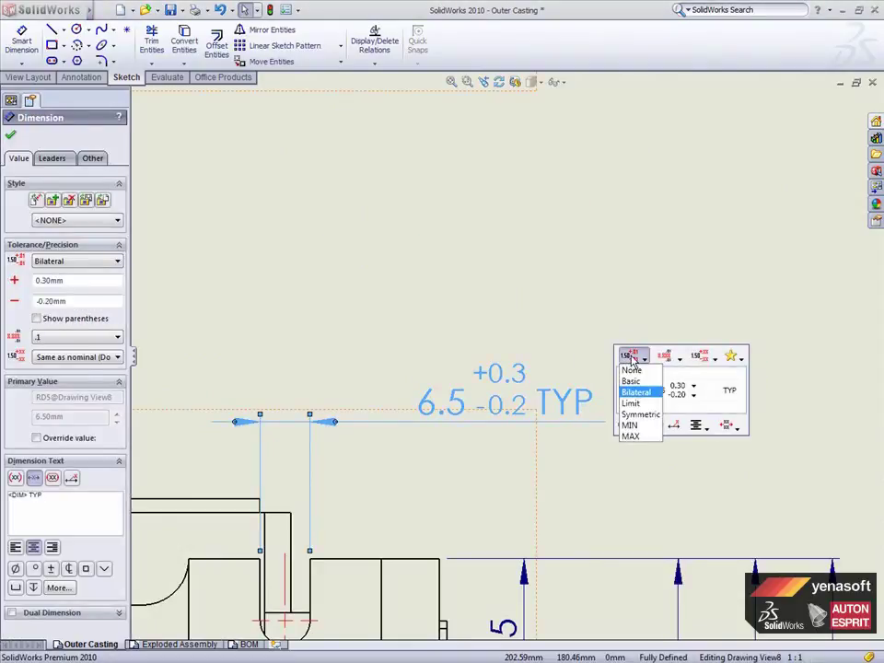
pyautogui.click(634, 413)
pyautogui.write('0.5')
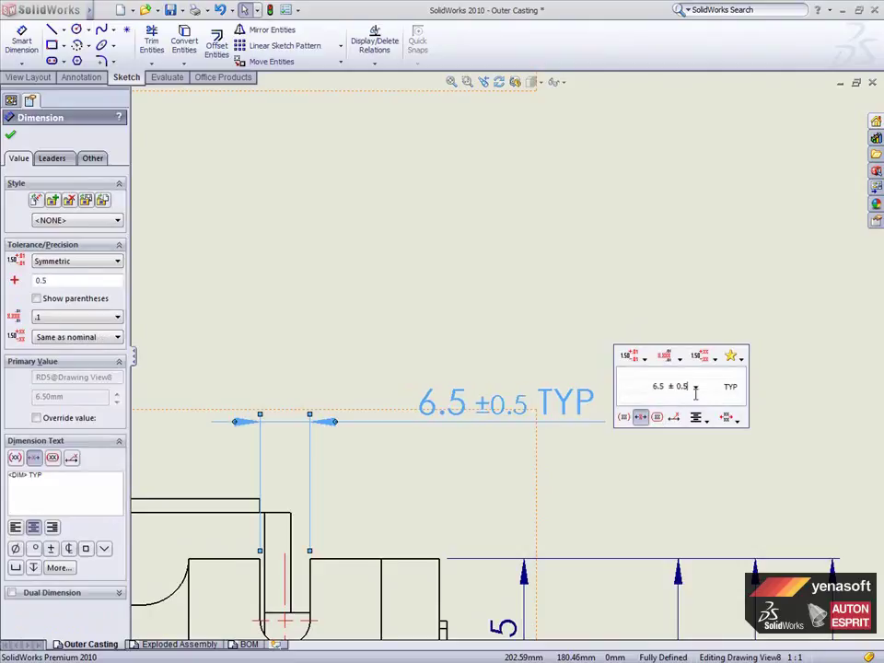
pyautogui.write('16 PLACES')
pyautogui.click(704, 419)
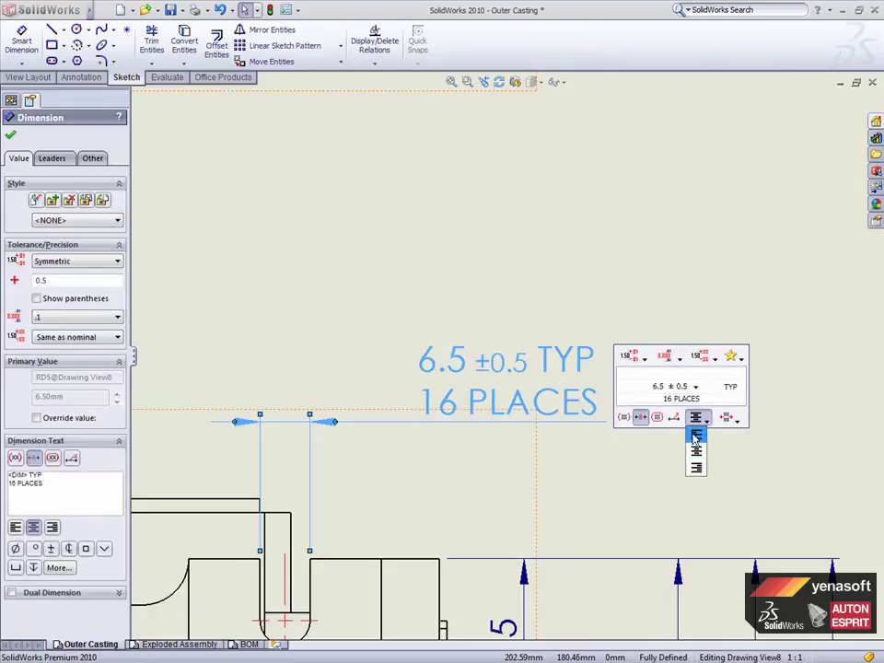
pyautogui.click(698, 442)
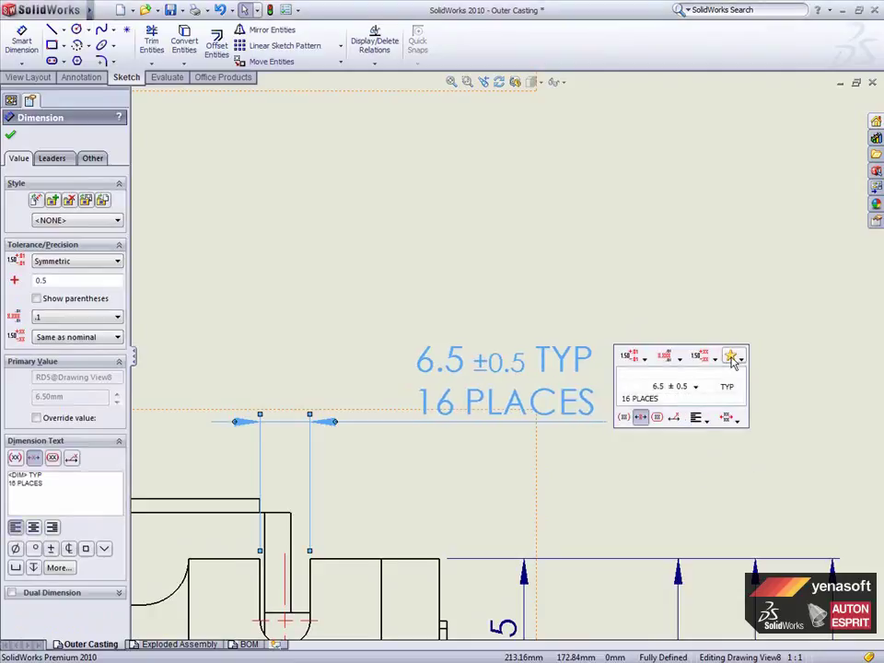
# Step: Apply the saved M6 U-SLOT LIMITS dimension style from the favorites
pyautogui.click(731, 359)
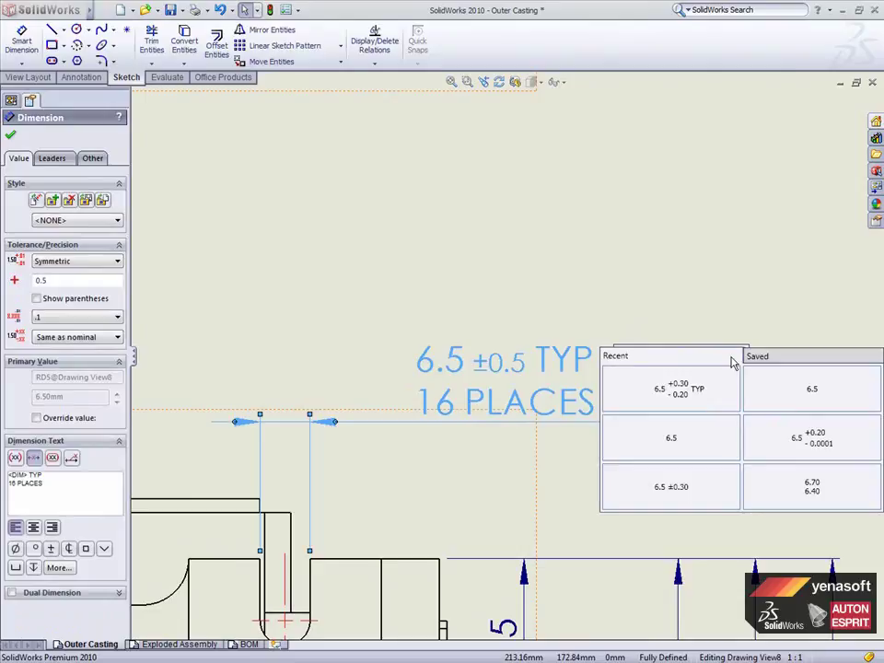
pyautogui.click(810, 357)
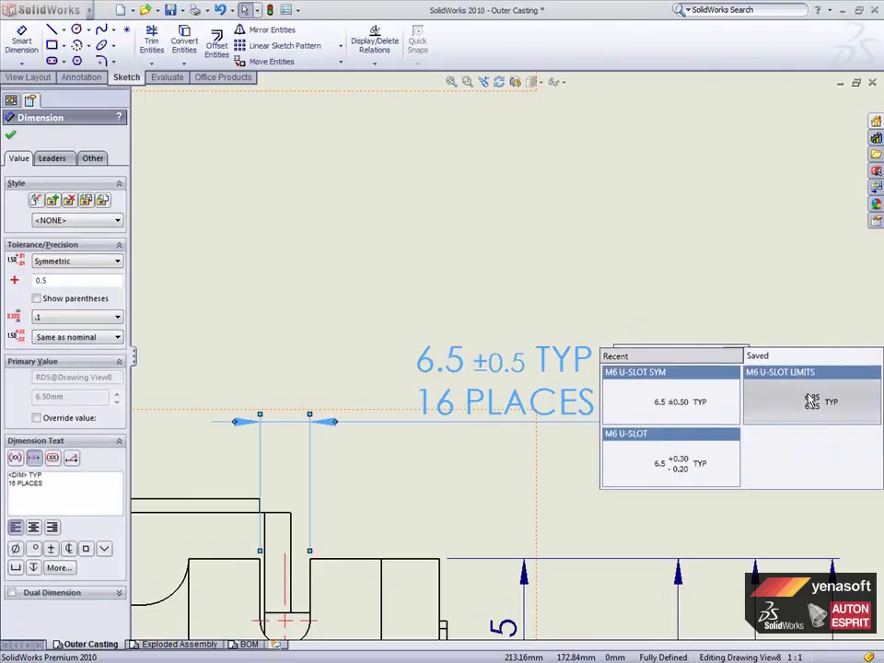
pyautogui.click(810, 399)
pyautogui.click(726, 444)
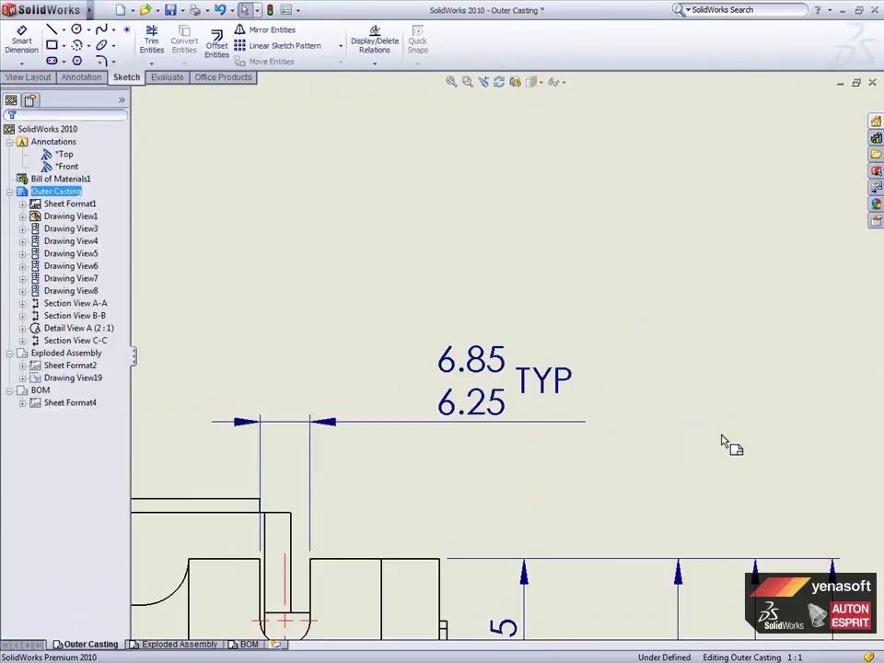
# Step: Give Section View C-C a section depth of about 25.34 mm
pyautogui.scroll(2, 631, 438)
pyautogui.scroll(2, 634, 437)
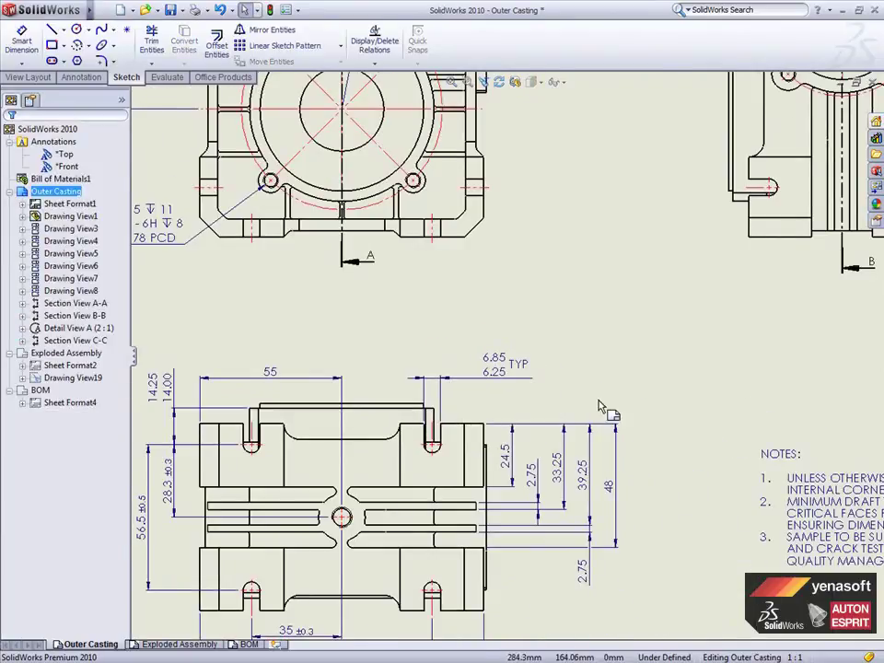
pyautogui.moveTo(599, 406); pyautogui.dragTo(257, 306, button='middle')
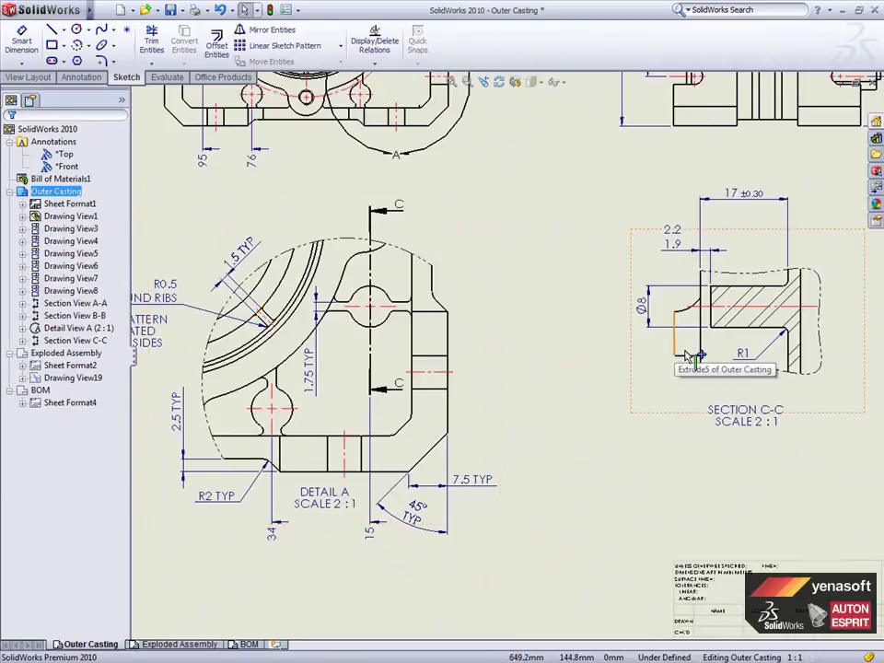
pyautogui.click(665, 377)
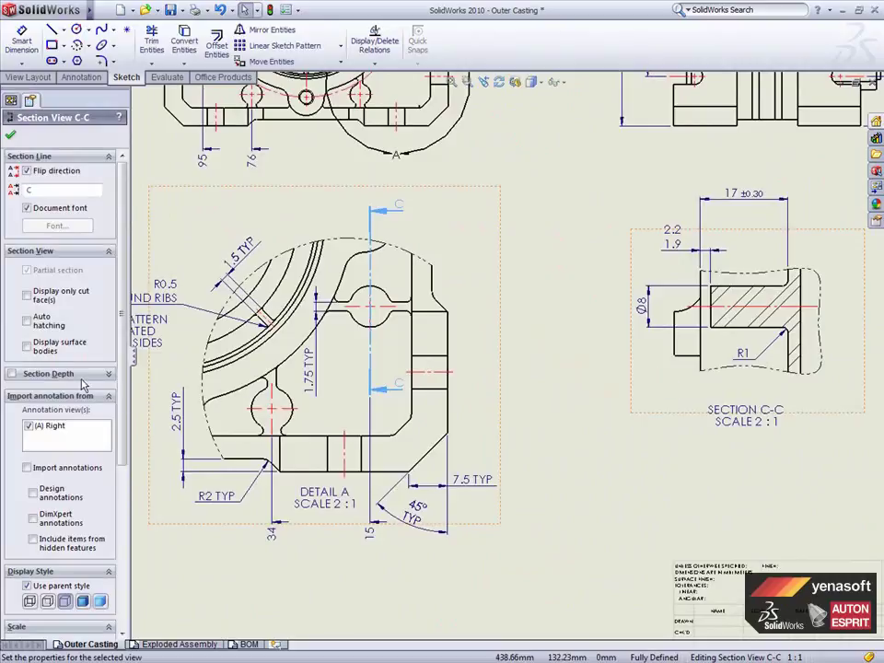
pyautogui.click(12, 374)
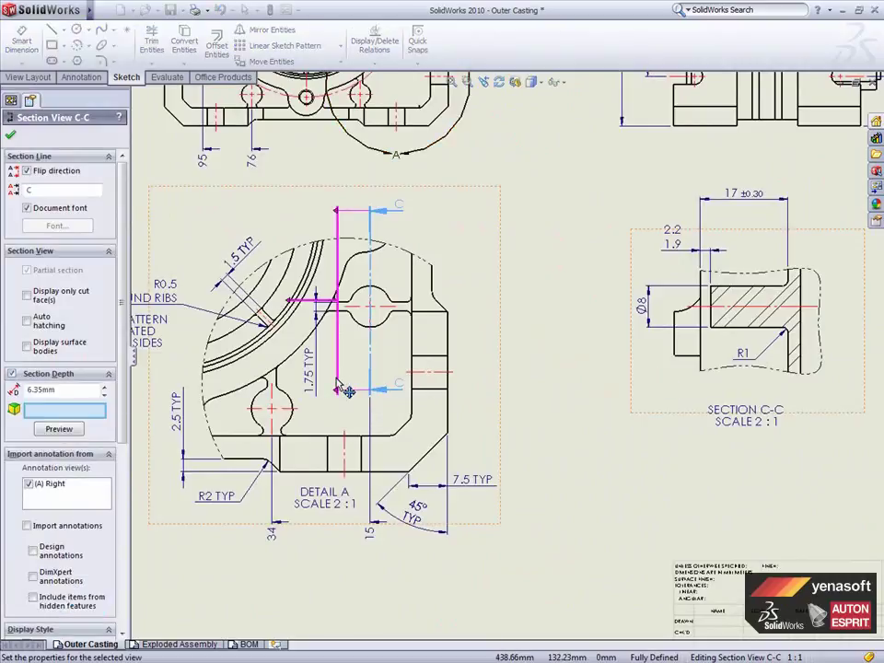
pyautogui.moveTo(348, 391); pyautogui.dragTo(249, 401)
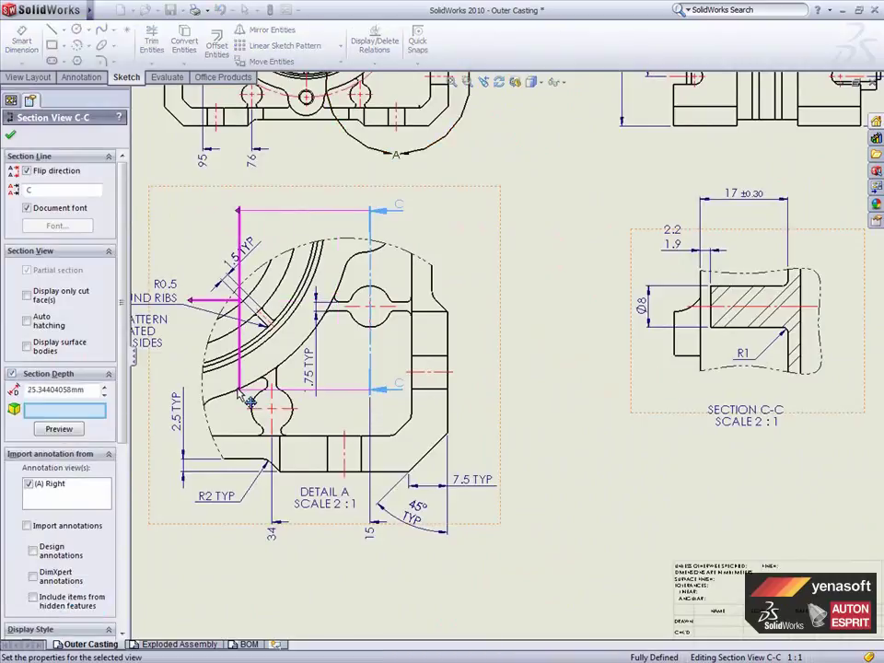
pyautogui.click(13, 136)
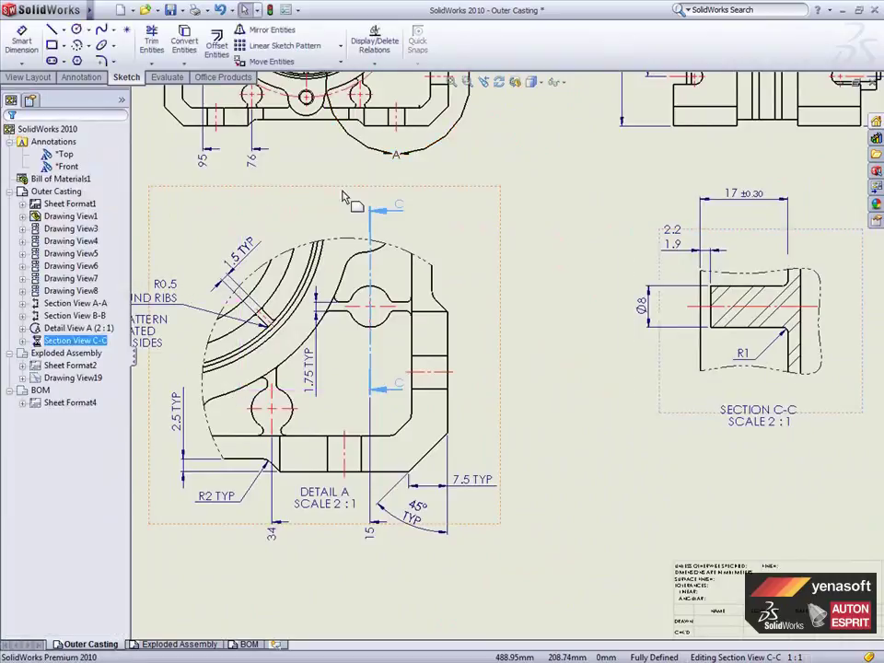
# Step: Extend the 0 ordinate set with dimensions 23, 60, 90 and 109.80
pyautogui.scroll(3, 550, 242)
pyautogui.keyDown('ctrl'); pyautogui.moveTo(548, 241); pyautogui.dragTo(637, 380, button='middle'); pyautogui.keyUp('ctrl')
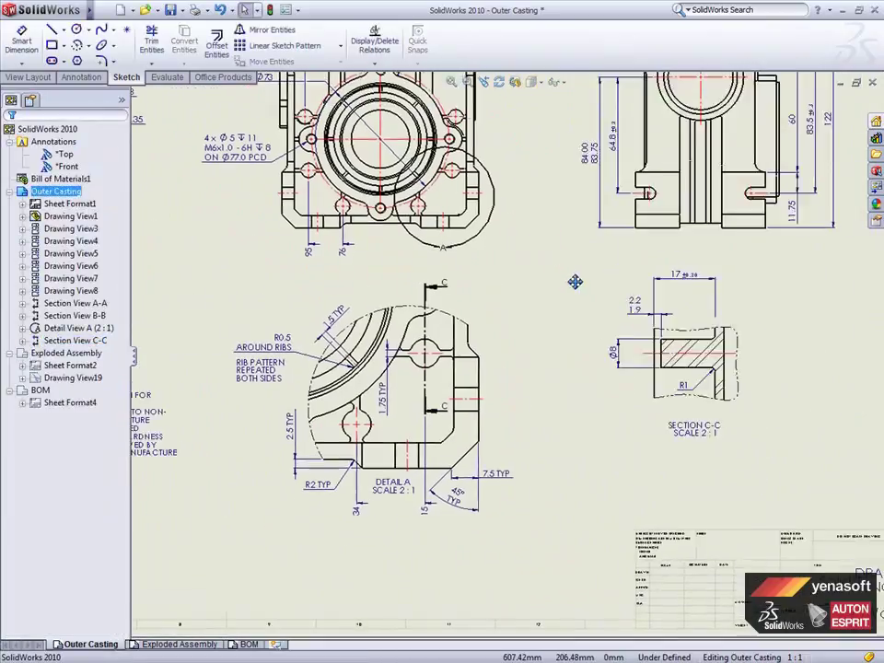
pyautogui.press('Escape')
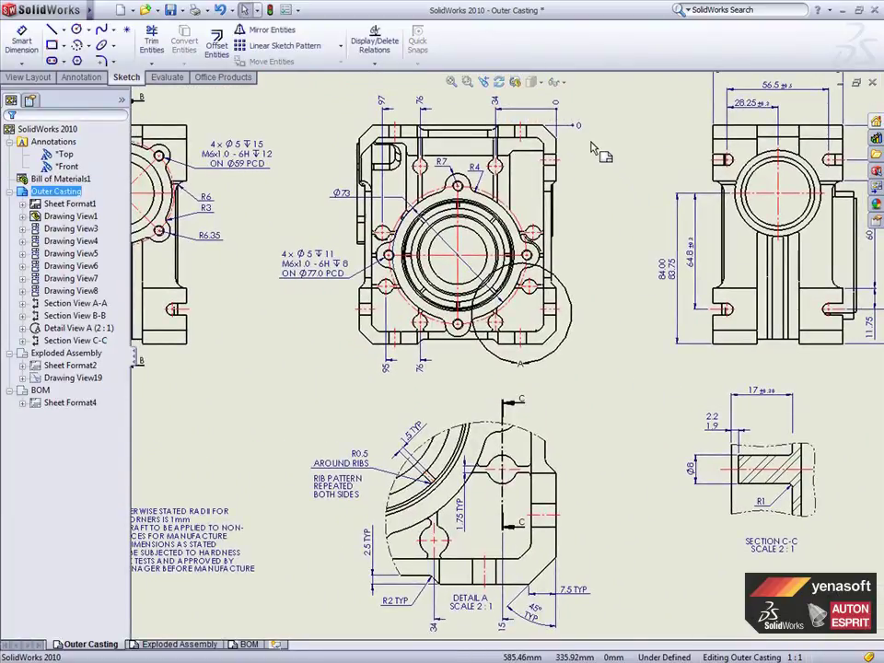
pyautogui.click(578, 127)
pyautogui.rightClick(577, 125)
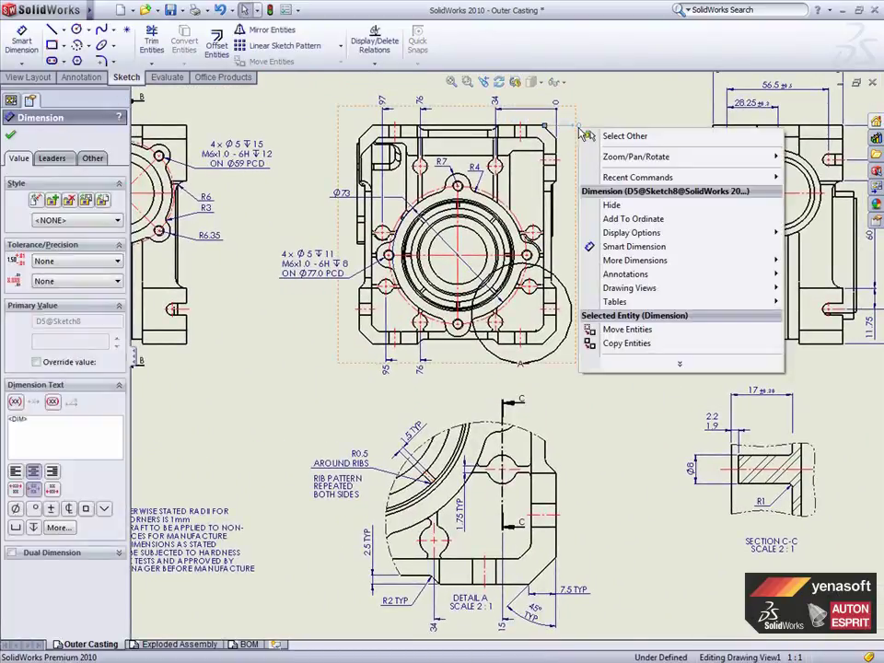
pyautogui.click(615, 219)
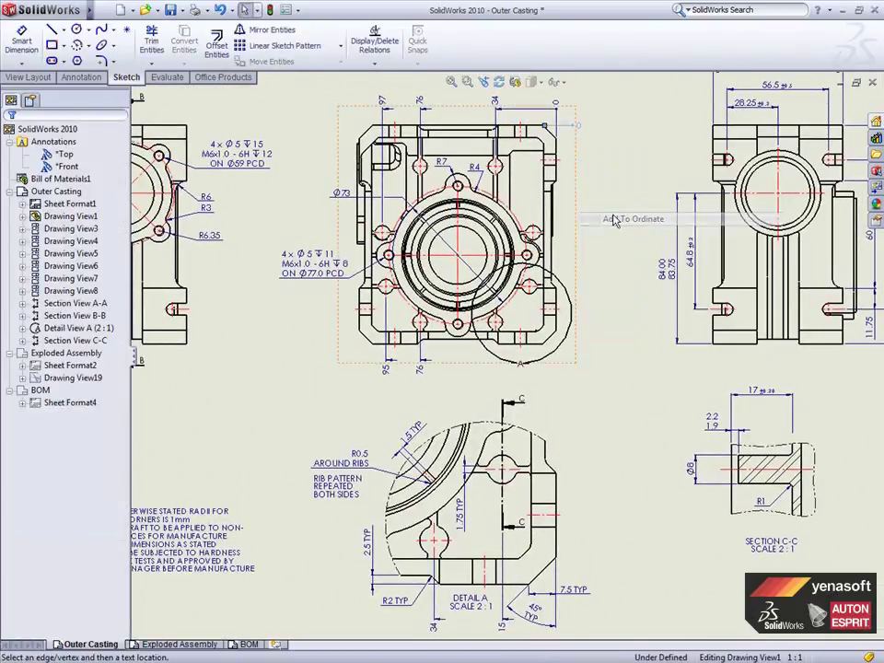
pyautogui.click(503, 172)
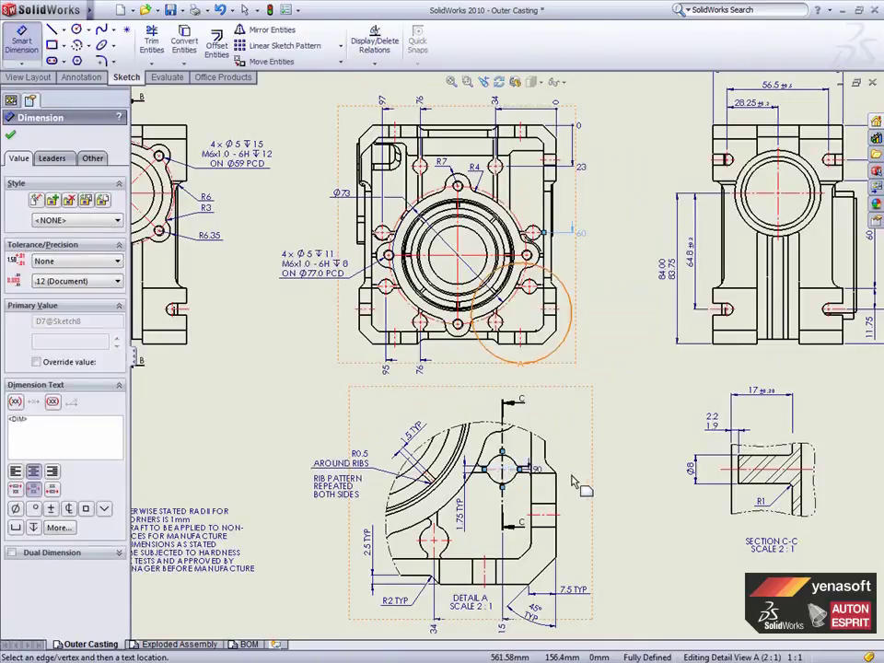
pyautogui.click(521, 468)
pyautogui.click(454, 551)
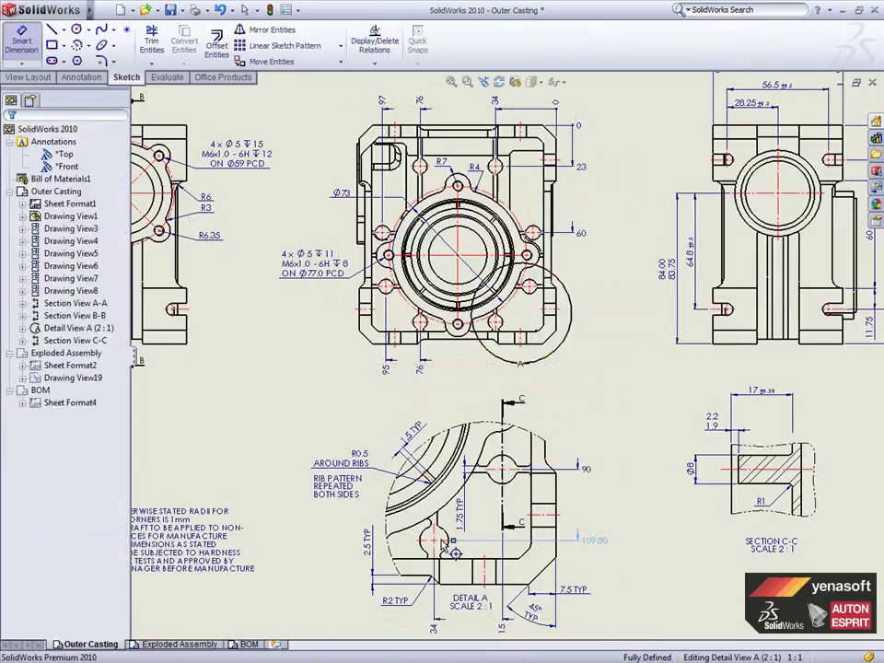
pyautogui.press('Escape')
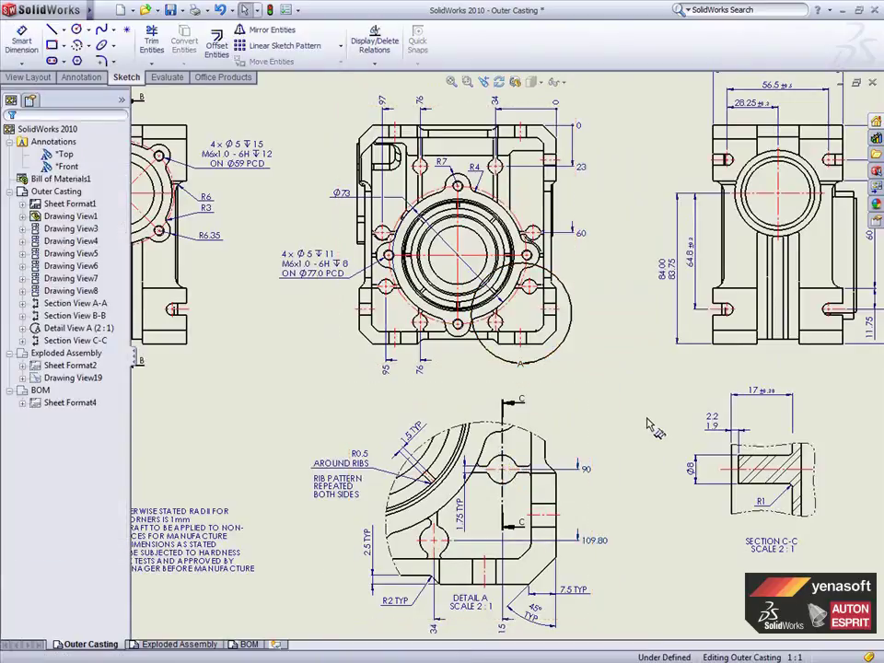
# Step: Dimension the 66.70 width across the top of Section B-B
pyautogui.moveTo(627, 134)
pyautogui.mouseDown(button='middle')
pyautogui.moveTo(627, 355)
pyautogui.moveTo(652, 576)
pyautogui.mouseUp(button='middle')
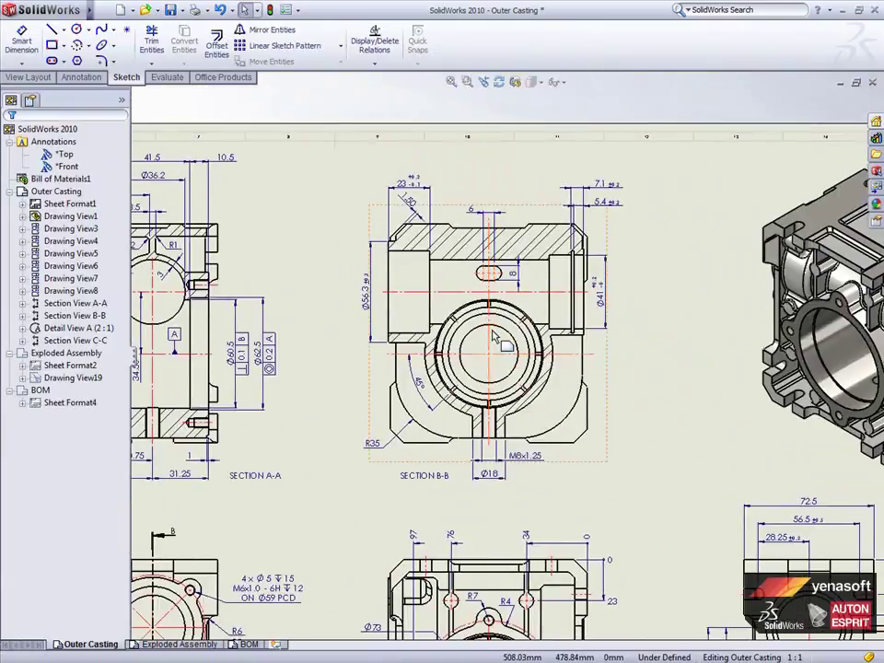
pyautogui.scroll(-1, 494, 334)
pyautogui.scroll(-2, 495, 334)
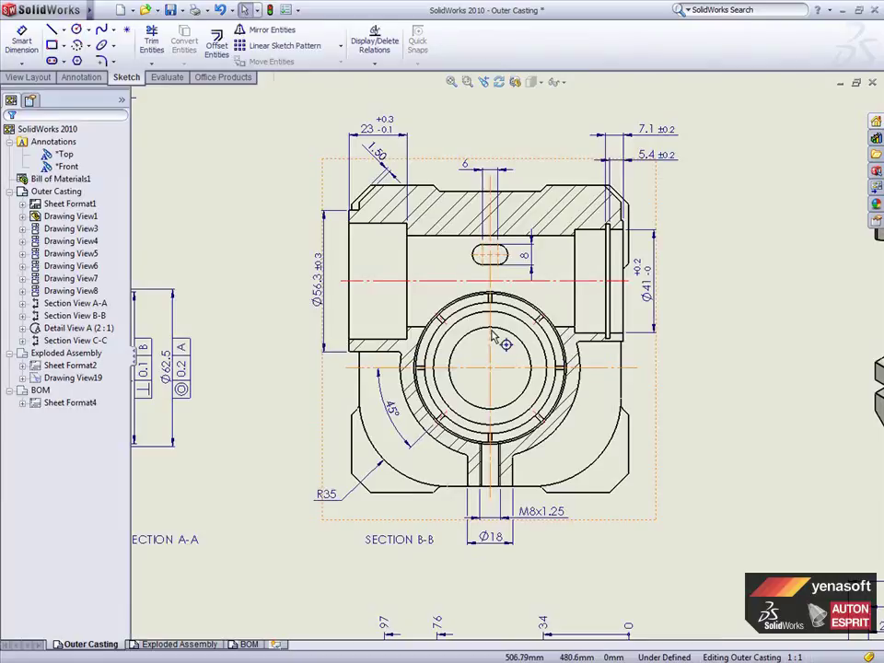
pyautogui.click(493, 337)
pyautogui.click(523, 338)
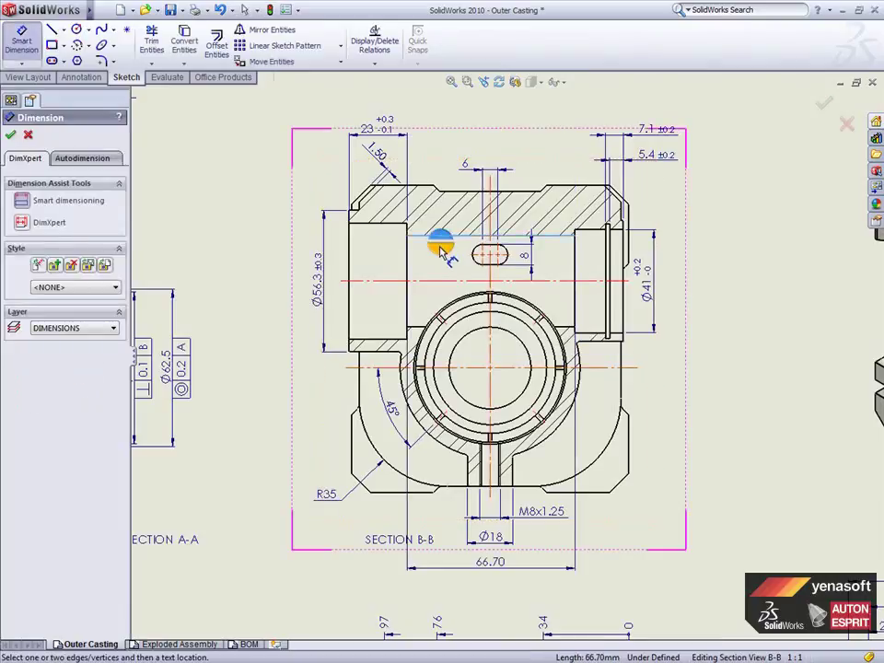
pyautogui.click(439, 238)
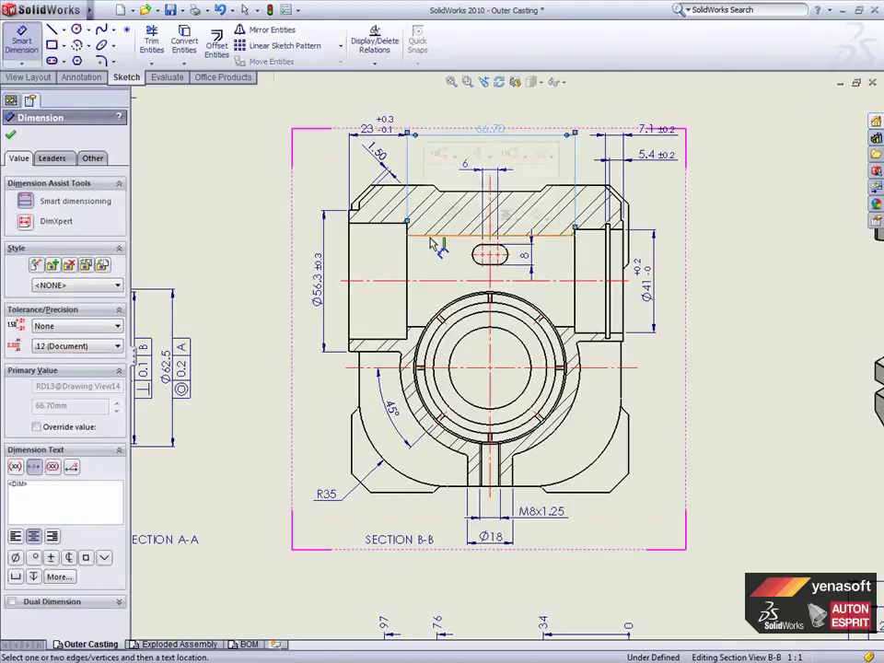
# Step: Add bore diameters Ø36.20, Ø46, Ø48, Ø45.50 and Ø32.50 to Section B-B
pyautogui.click(430, 238)
pyautogui.click(419, 327)
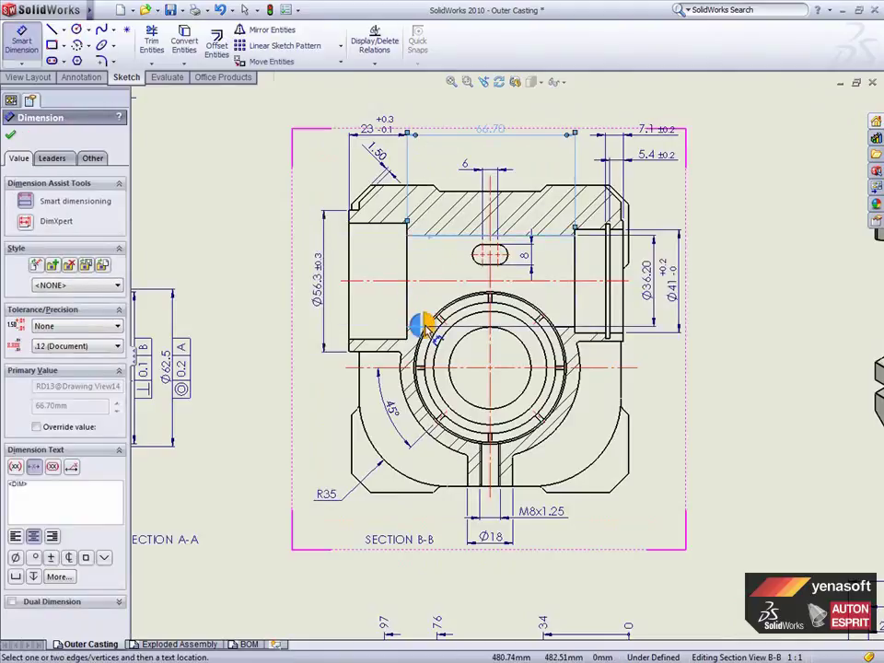
pyautogui.click(416, 318)
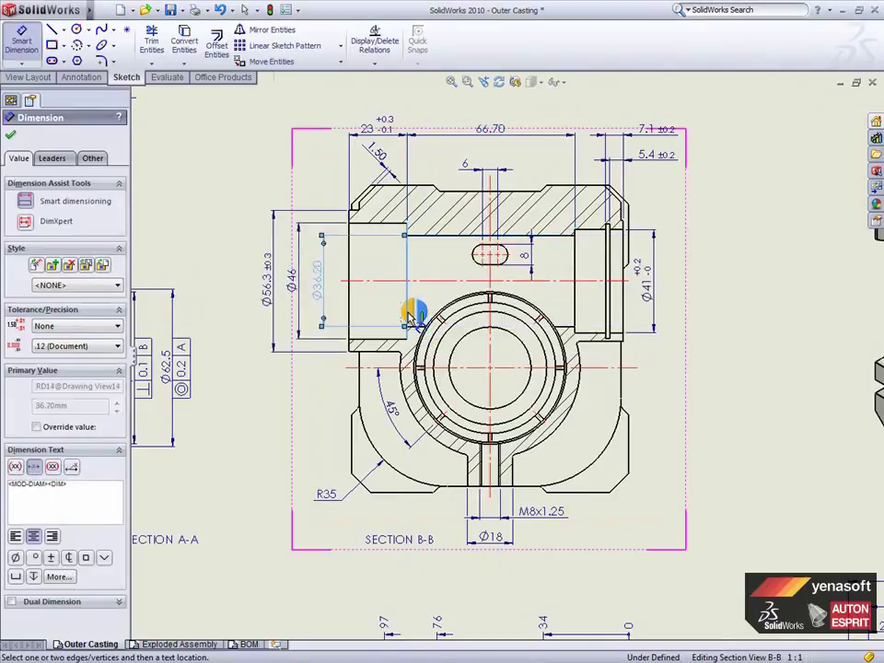
pyautogui.click(412, 315)
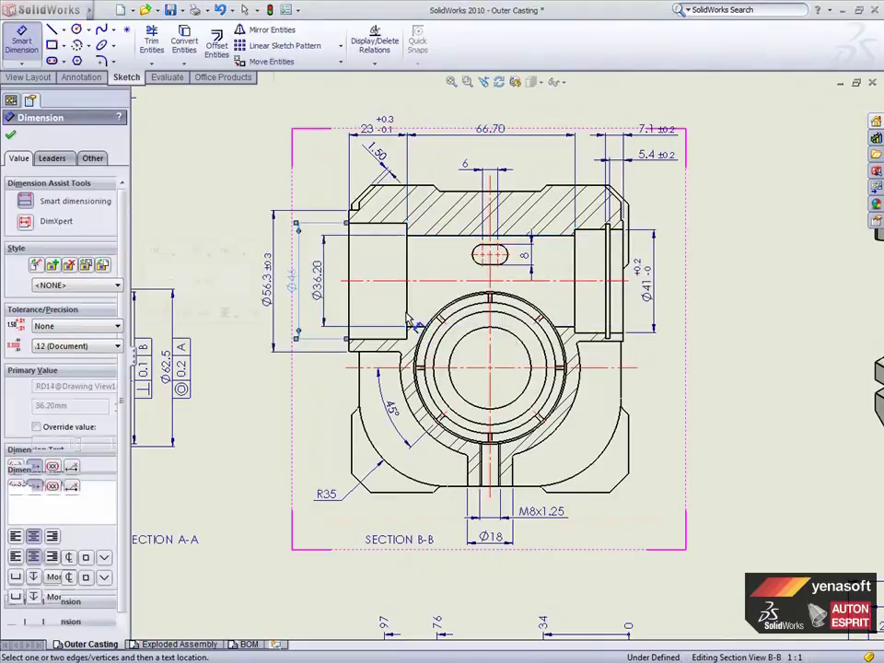
pyautogui.click(625, 316)
pyautogui.click(618, 316)
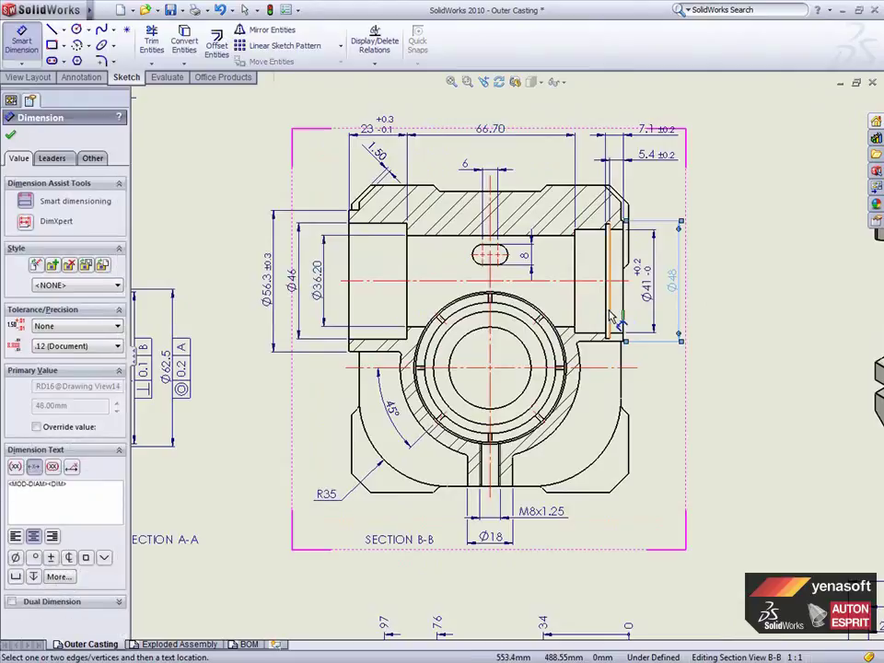
pyautogui.click(511, 395)
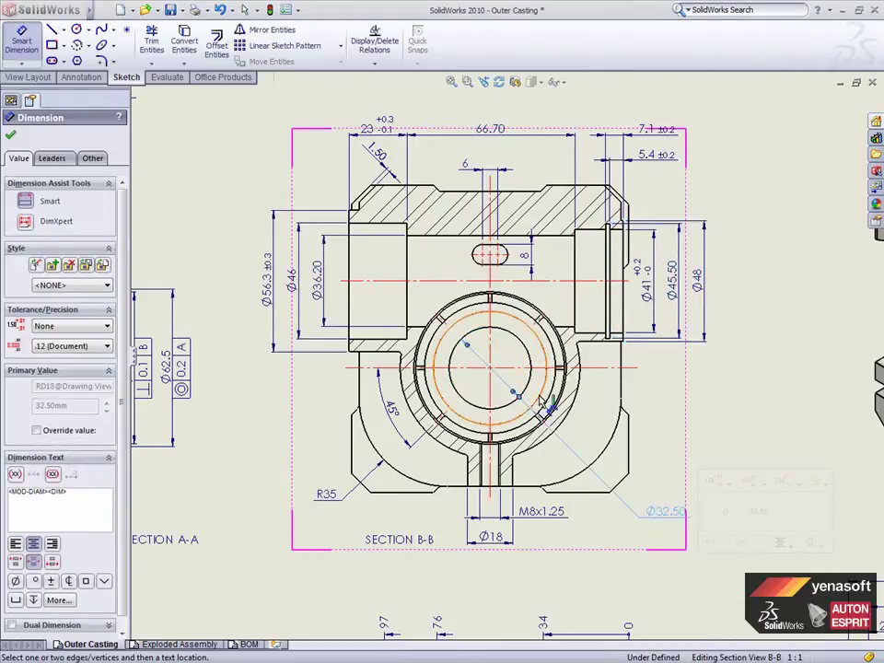
pyautogui.click(530, 390)
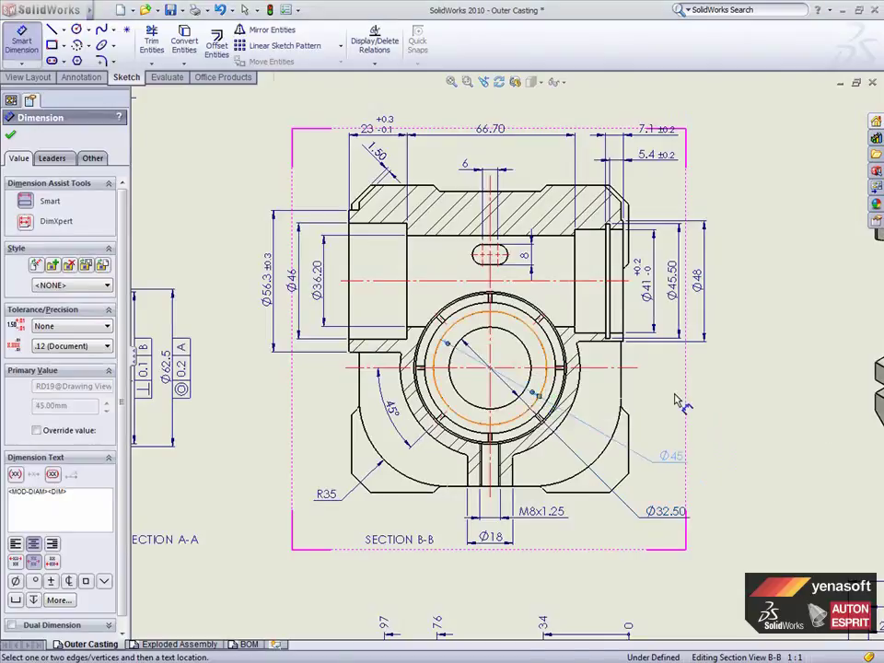
pyautogui.press('Escape')
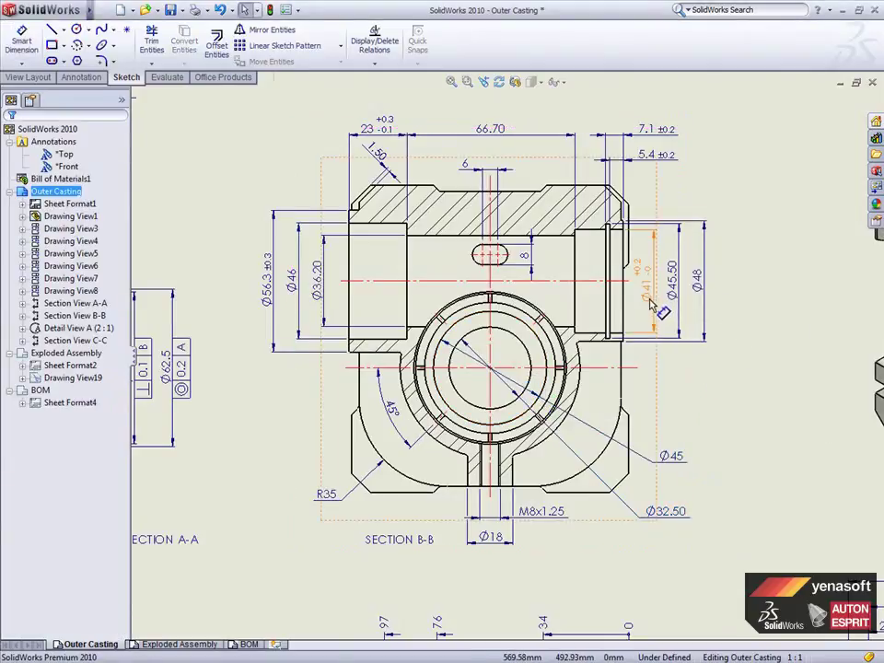
# Step: Place a surface finish symbol below the Ø56.3 dimension
pyautogui.moveTo(391, 312); pyautogui.dragTo(460, 322, button='middle')
pyautogui.scroll(-3, 457, 320)
pyautogui.scroll(1, 420, 295)
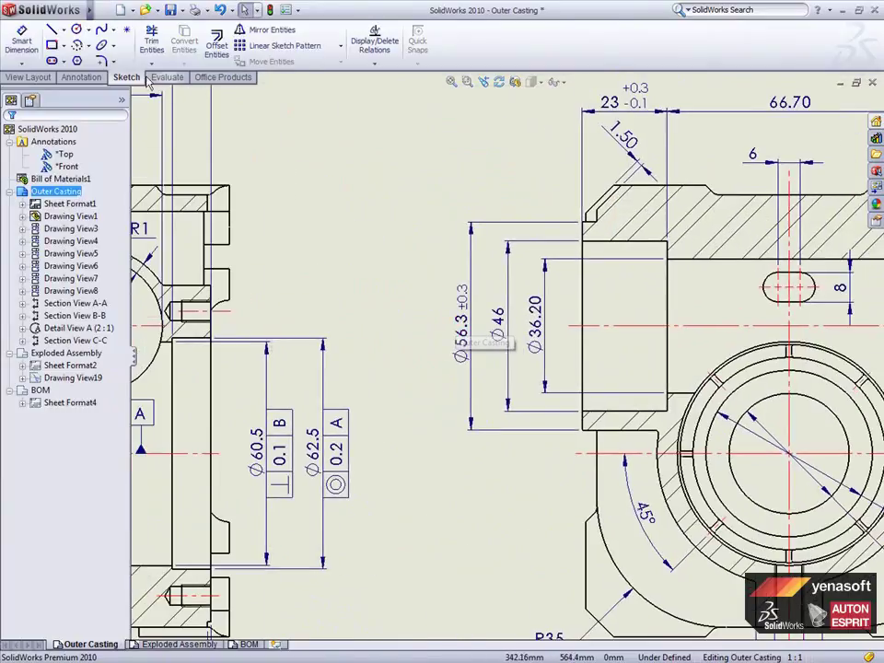
pyautogui.click(82, 76)
pyautogui.click(268, 30)
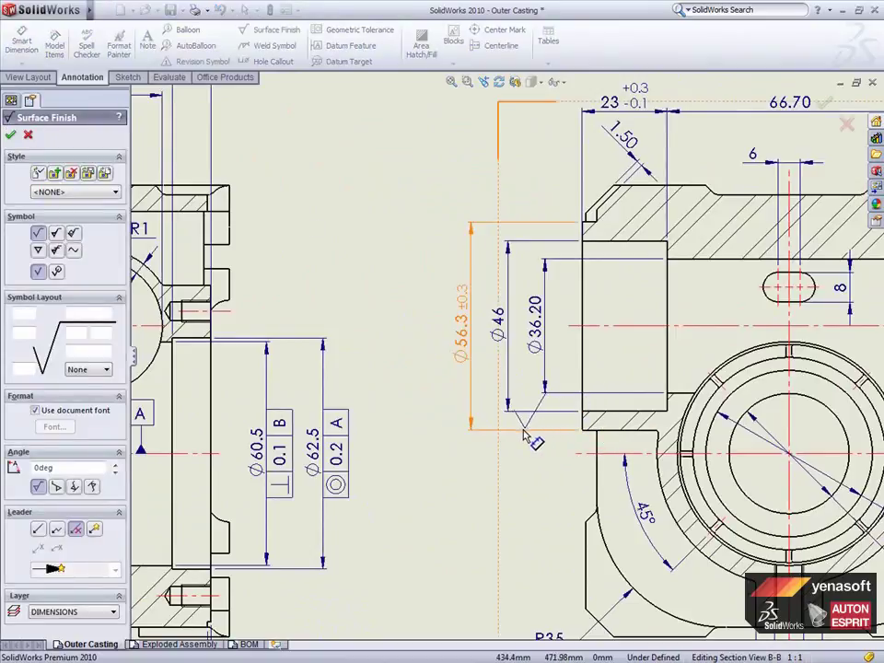
pyautogui.click(442, 460)
pyautogui.press('Escape')
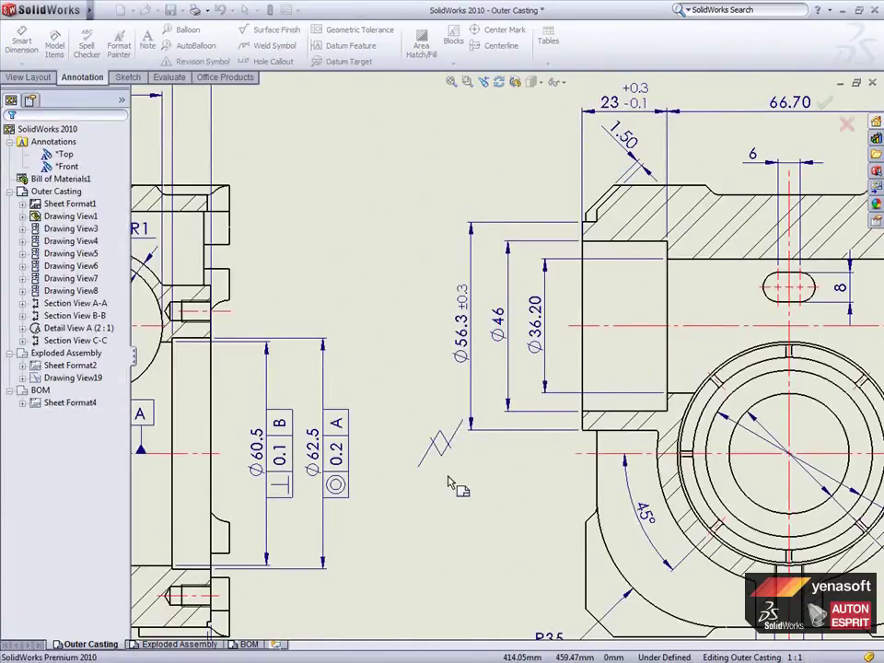
# Step: Attach the 0.1 B geometric tolerance frame to the Ø56.3 dimension
pyautogui.click(279, 451)
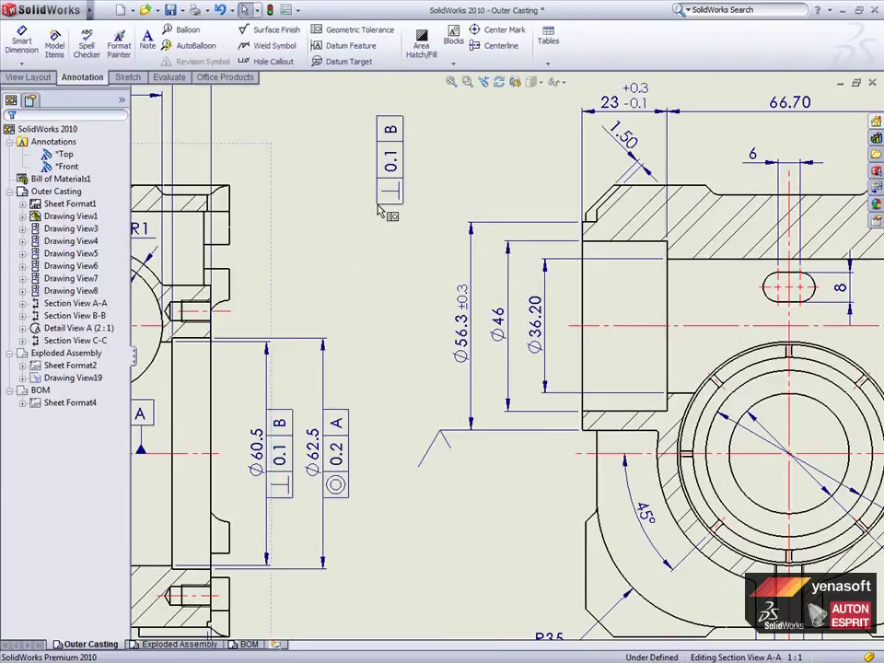
pyautogui.moveTo(373, 217)
pyautogui.mouseDown()
pyautogui.moveTo(497, 230)
pyautogui.moveTo(414, 199)
pyautogui.mouseUp()
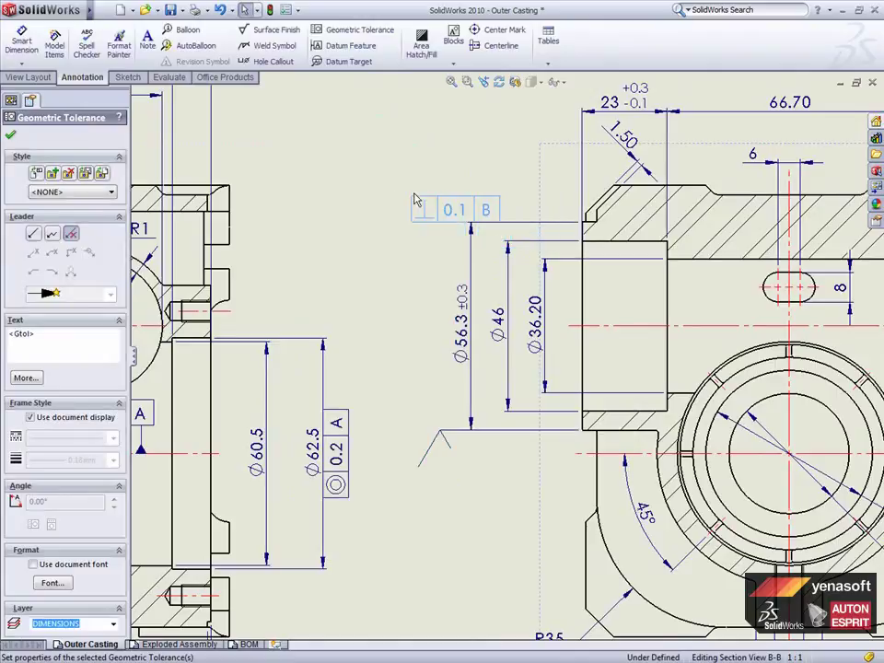
pyautogui.click(367, 170)
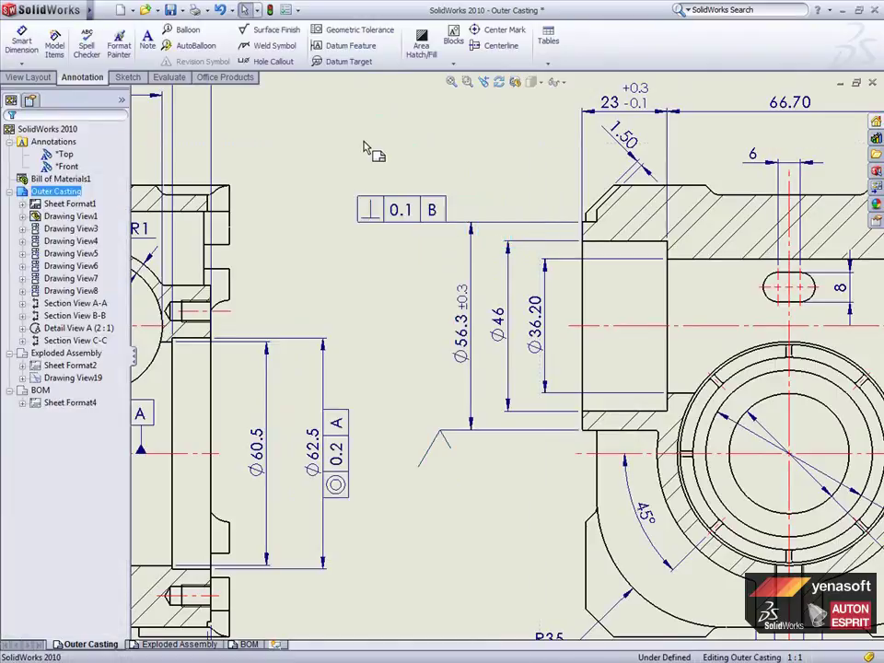
pyautogui.moveTo(275, 416)
pyautogui.mouseDown(button='middle')
pyautogui.moveTo(520, 320)
pyautogui.moveTo(763, 260)
pyautogui.mouseUp(button='middle')
# Step: Add centre marks to the slot and the four small holes above the R40 bore
pyautogui.scroll(-2, 481, 339)
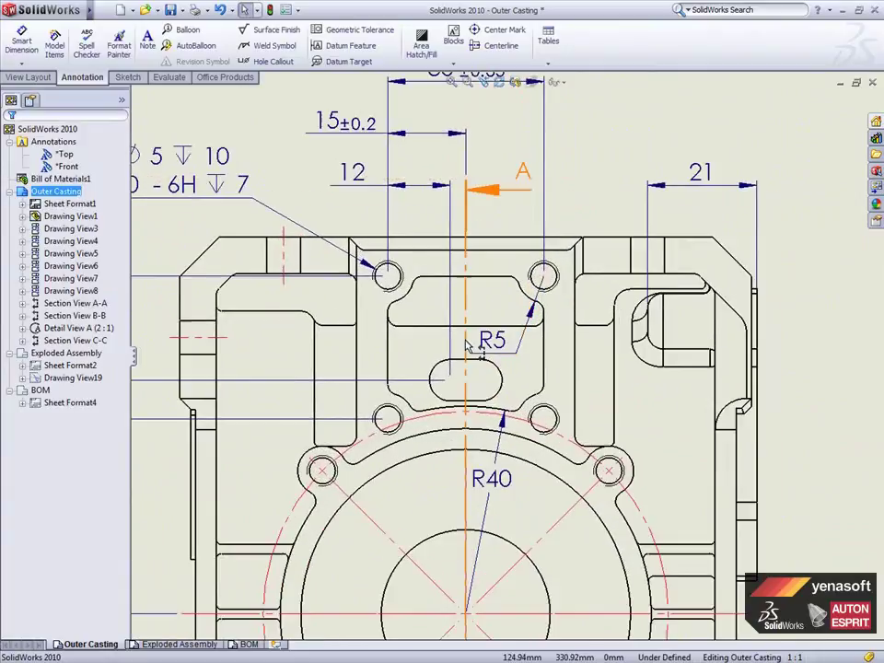
pyautogui.scroll(-2, 470, 344)
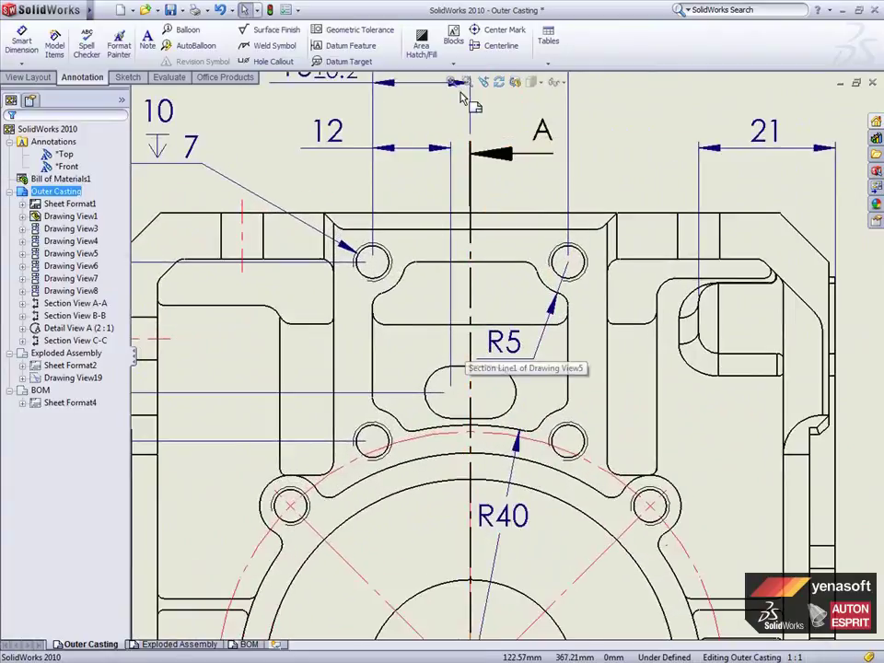
pyautogui.click(491, 29)
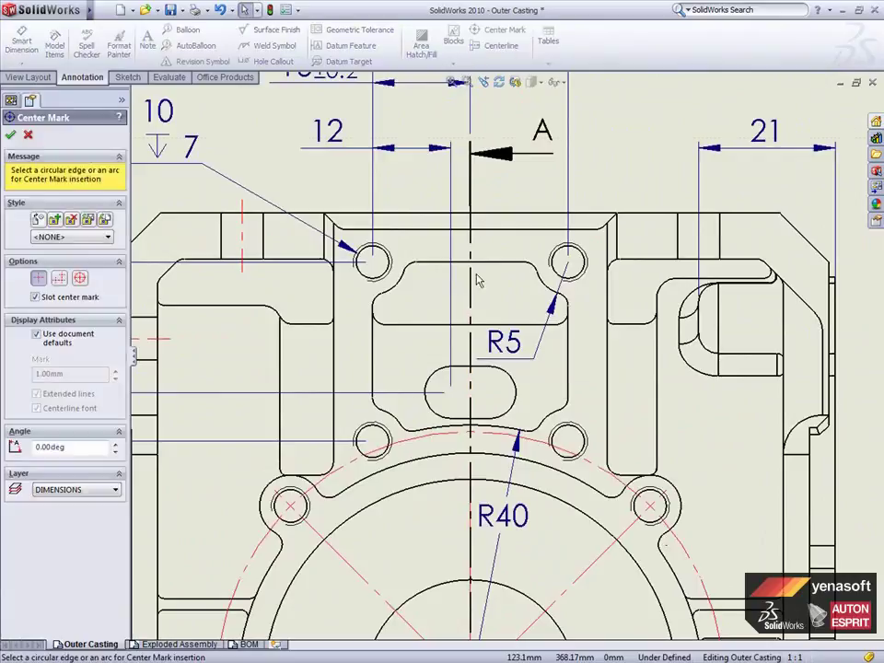
pyautogui.click(363, 457)
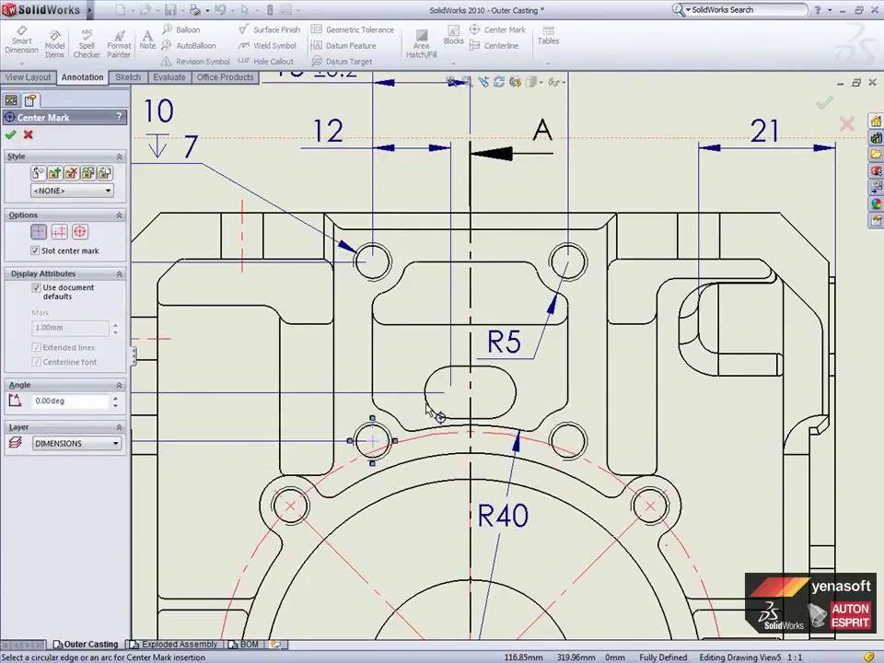
pyautogui.click(516, 402)
pyautogui.click(566, 457)
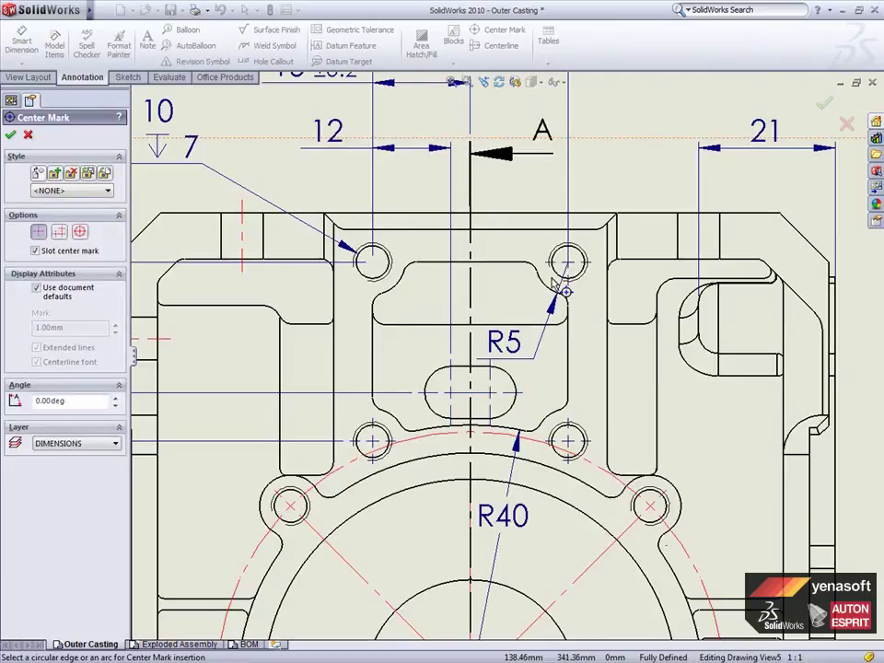
pyautogui.click(376, 287)
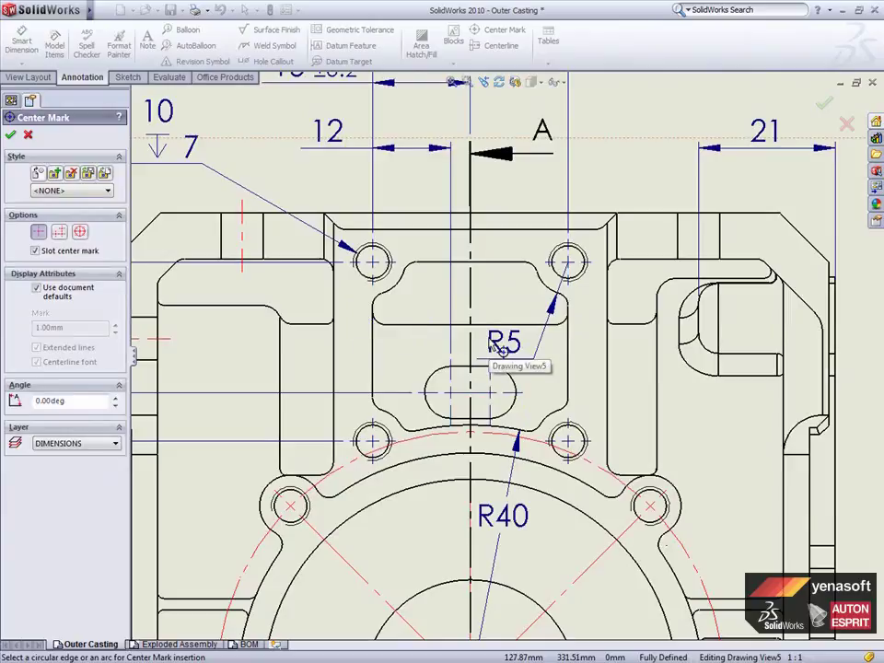
pyautogui.scroll(3, 504, 348)
pyautogui.scroll(2, 785, 521)
# Step: Move RIB PATTERN REPEATED BOTH SIDES out of the R0.5 note into NOTES as item 4
pyautogui.keyDown('ctrl'); pyautogui.moveTo(784, 521); pyautogui.dragTo(603, 319, button='middle'); pyautogui.keyUp('ctrl')
pyautogui.scroll(-4, 748, 440)
pyautogui.keyDown('ctrl'); pyautogui.moveTo(748, 440); pyautogui.dragTo(453, 203, button='middle'); pyautogui.keyUp('ctrl')
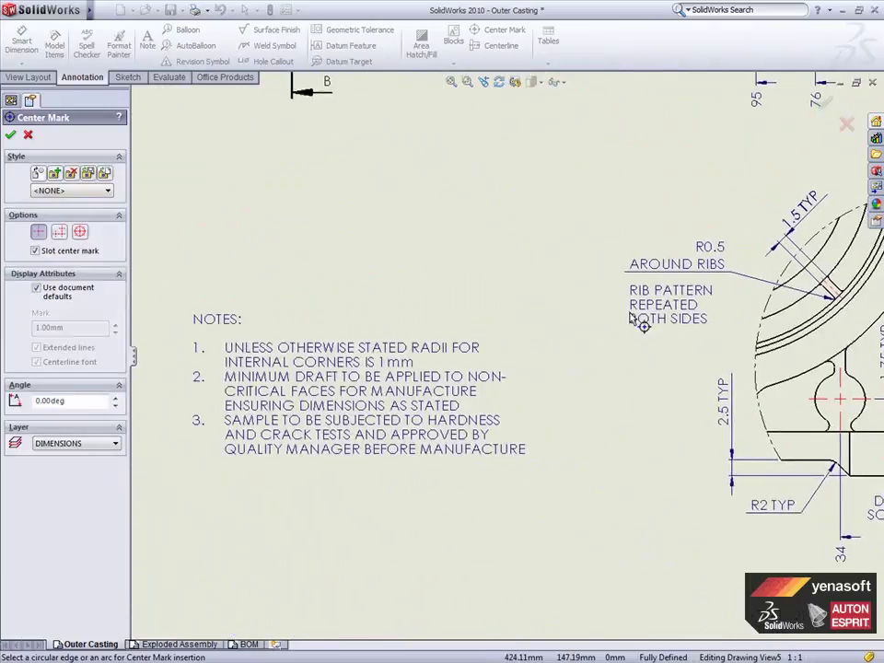
pyautogui.press('Escape')
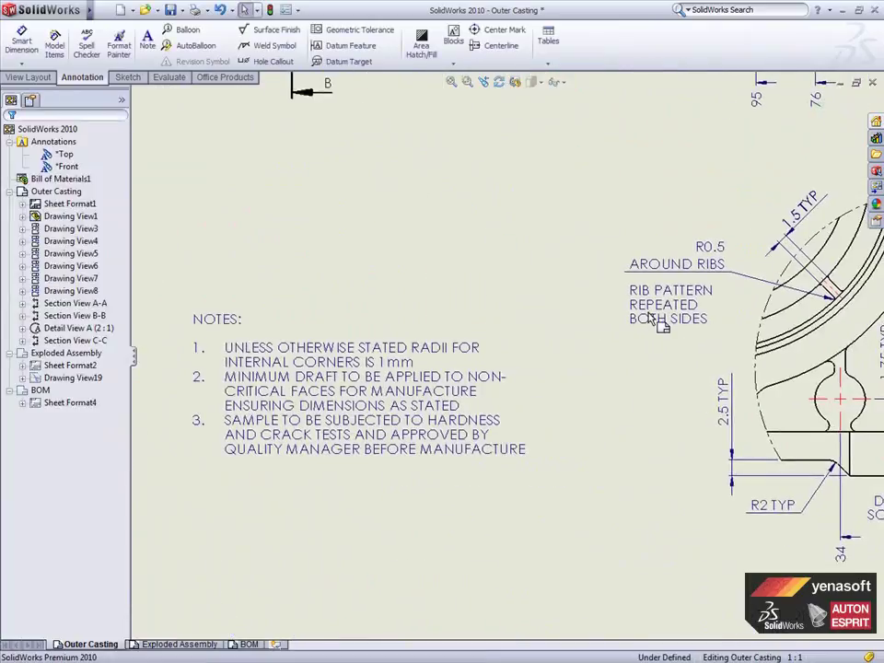
pyautogui.moveTo(661, 322)
pyautogui.mouseDown()
pyautogui.moveTo(657, 276)
pyautogui.moveTo(672, 281)
pyautogui.mouseUp()
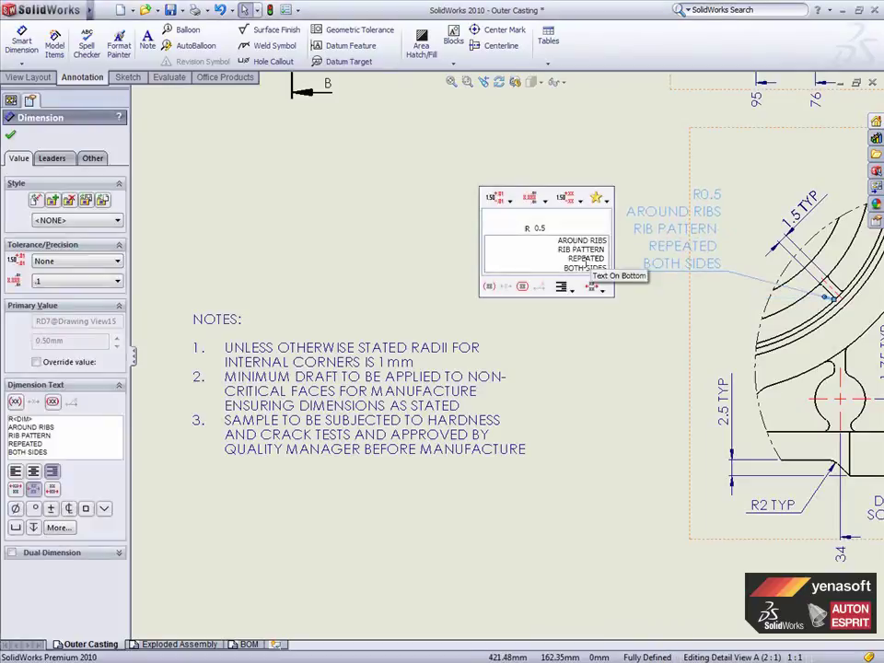
pyautogui.click(650, 301)
pyautogui.moveTo(652, 304)
pyautogui.mouseDown()
pyautogui.moveTo(438, 446)
pyautogui.moveTo(303, 460)
pyautogui.mouseUp()
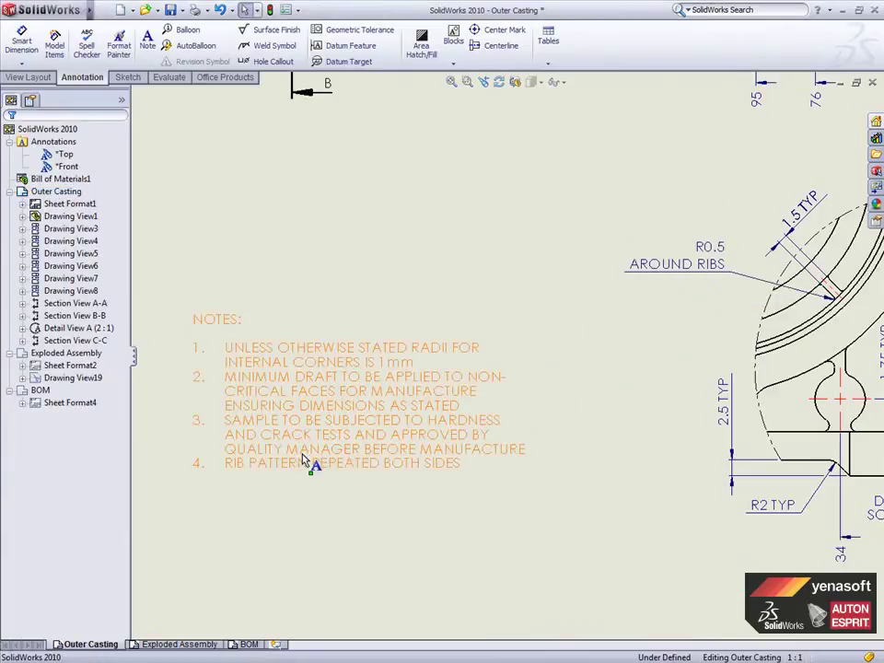
# Step: Insert the Design Library notes DEBUR AND REMOVE ALL SHARP EDGES and DO NOT SCALE as items 5 and 6
pyautogui.click(877, 139)
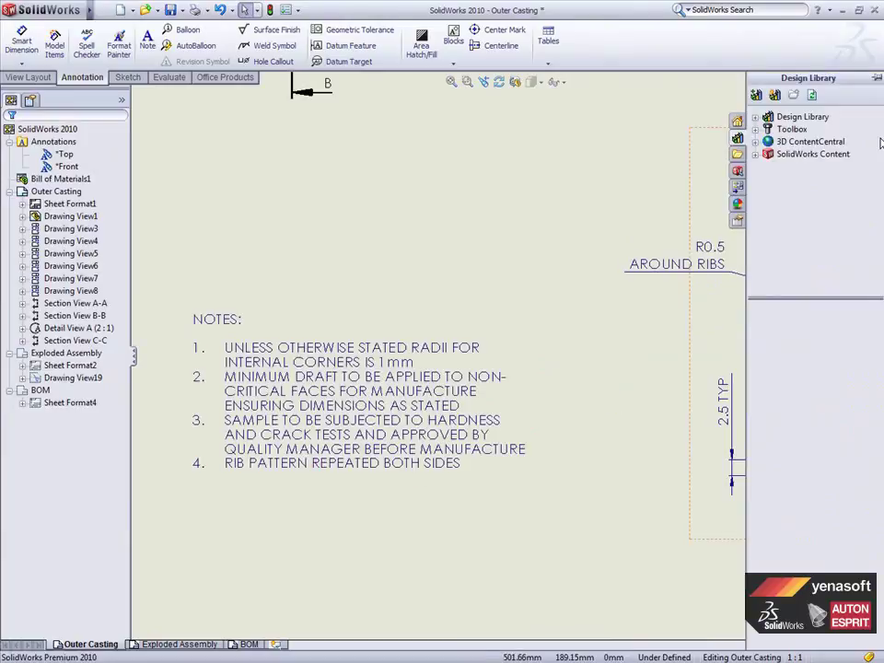
pyautogui.click(756, 118)
pyautogui.click(793, 129)
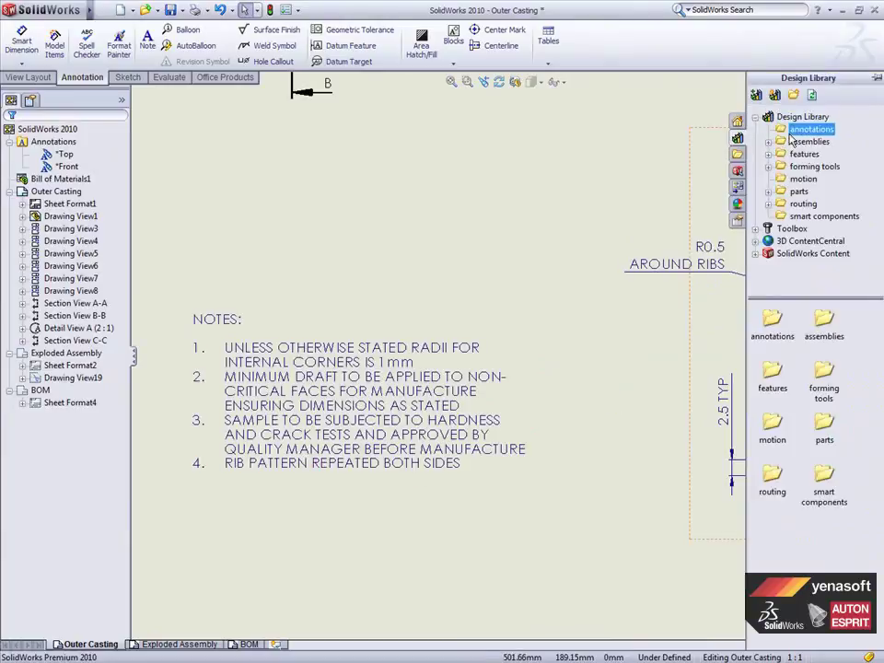
pyautogui.moveTo(774, 322); pyautogui.dragTo(285, 470)
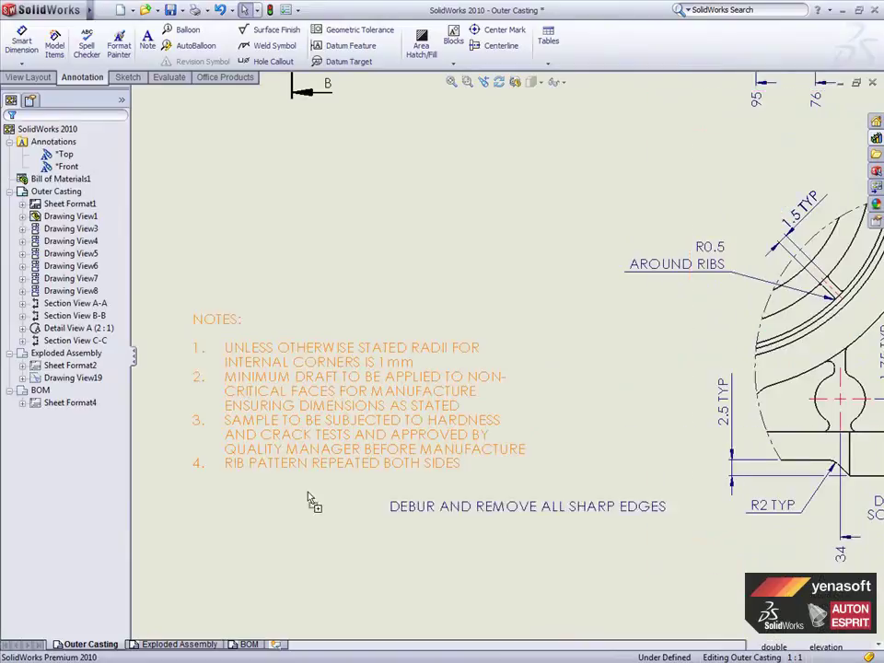
pyautogui.click(286, 470)
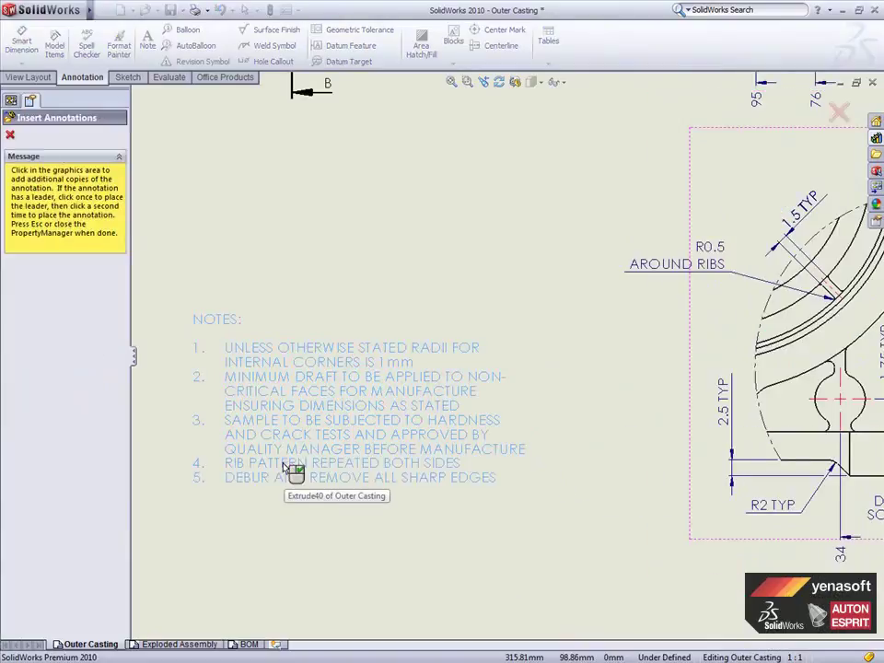
pyautogui.click(876, 140)
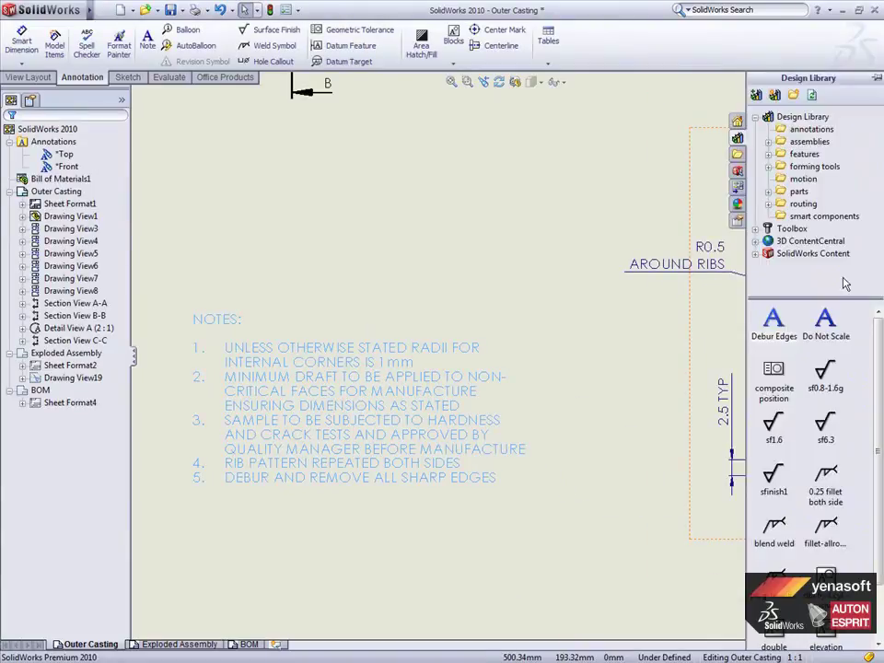
pyautogui.moveTo(832, 324); pyautogui.dragTo(262, 480)
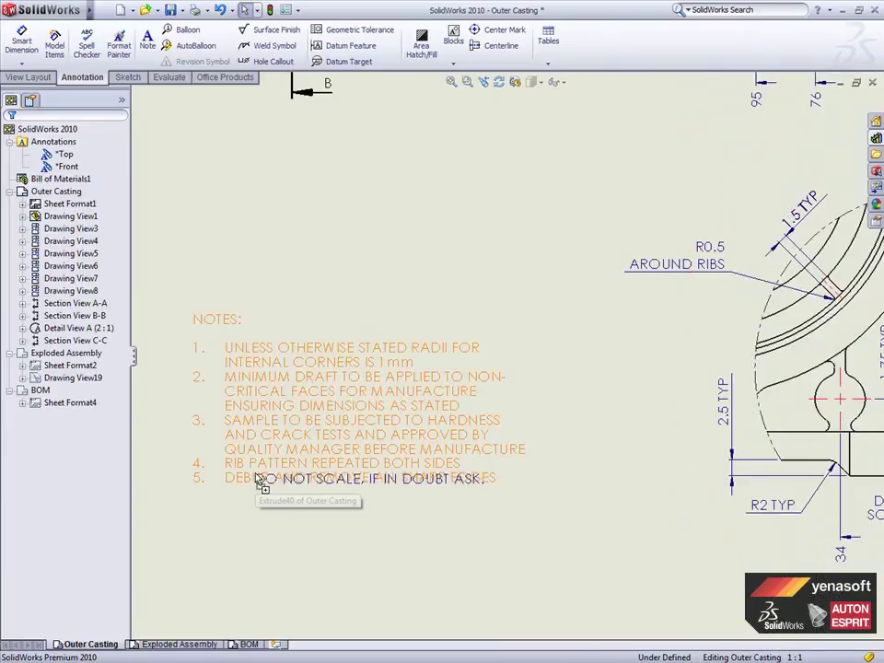
pyautogui.press('Escape')
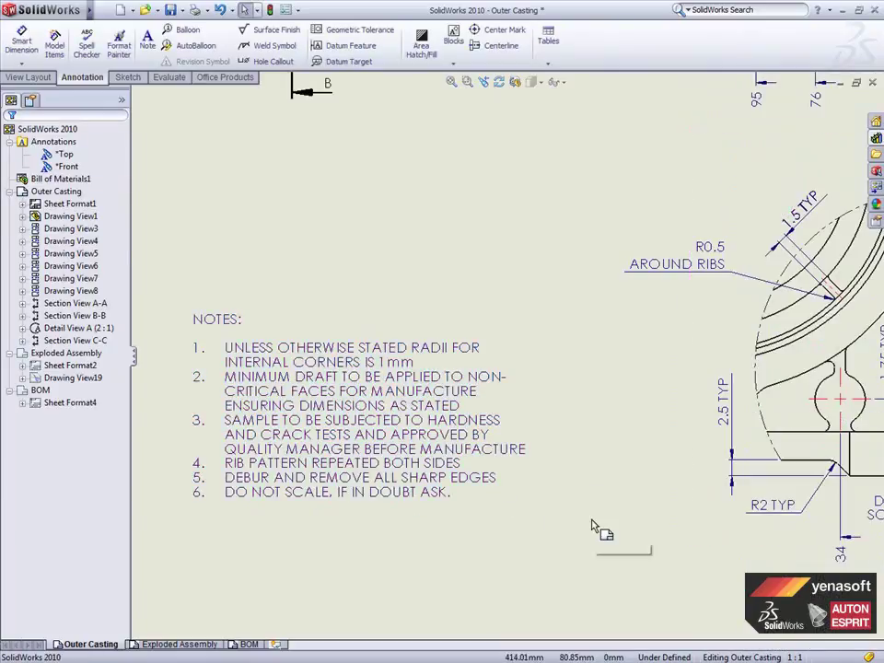
pyautogui.press('f')
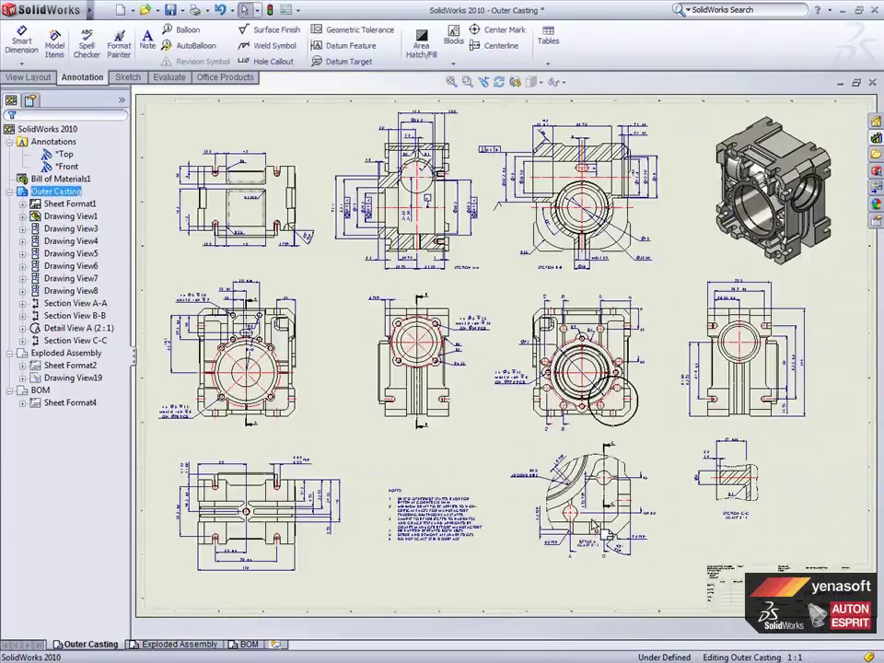
# Step: On the Exploded Assembly sheet, circle the shaft number 7 in note lines 1 and 2
pyautogui.click(180, 644)
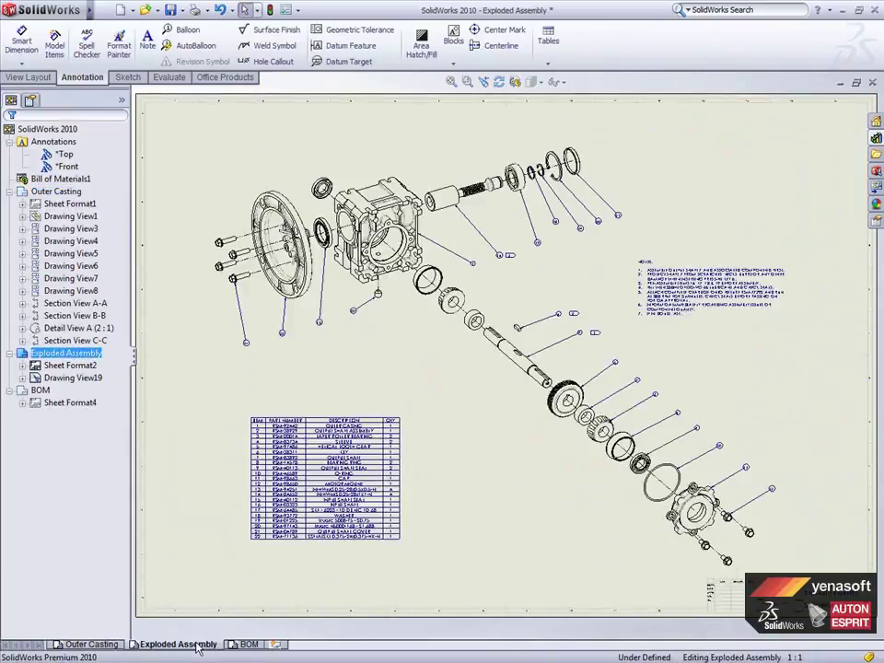
pyautogui.scroll(-1, 705, 344)
pyautogui.scroll(-2, 700, 292)
pyautogui.scroll(-2, 641, 340)
pyautogui.doubleClick(568, 363)
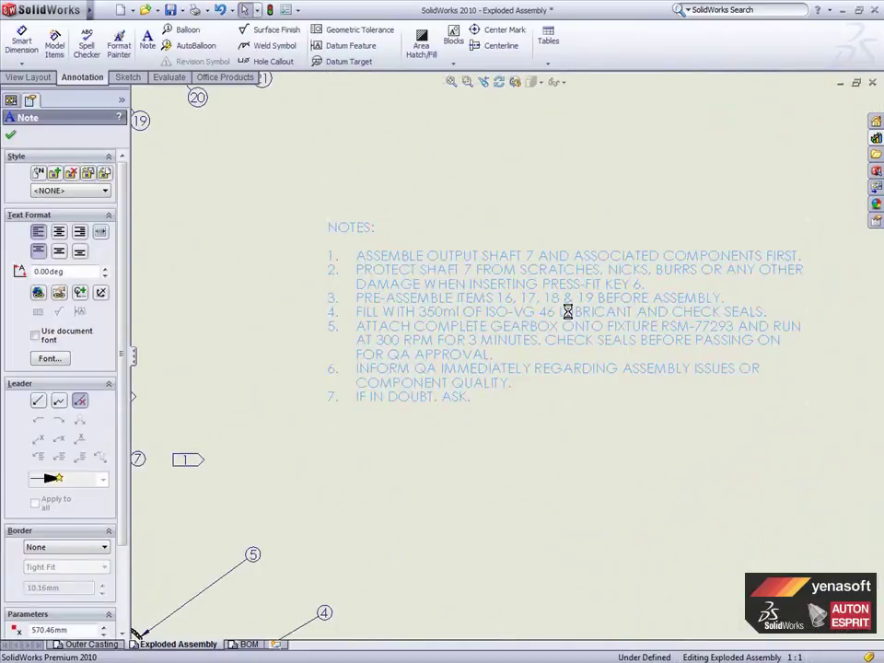
pyautogui.click(530, 256)
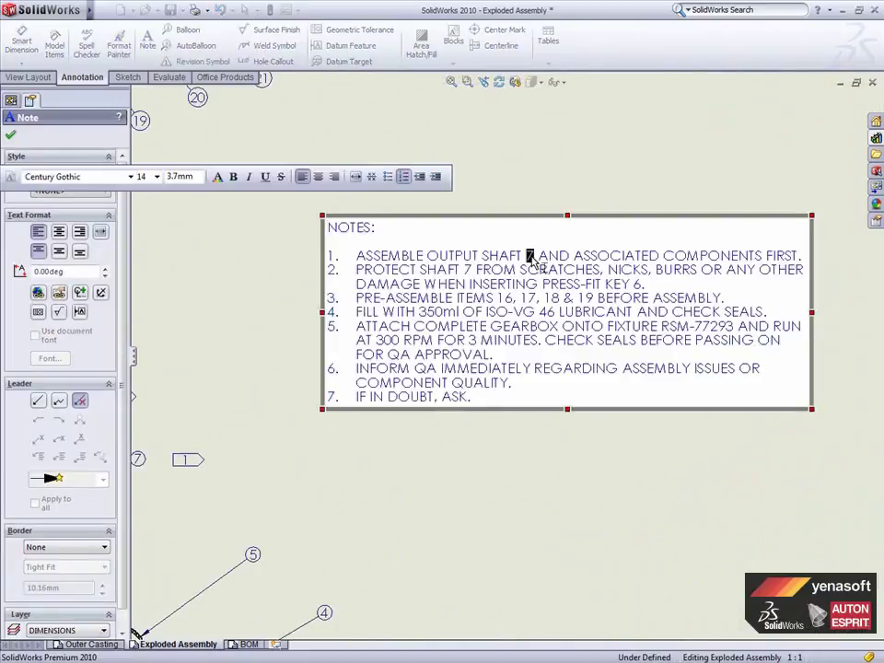
pyautogui.click(103, 547)
pyautogui.click(92, 572)
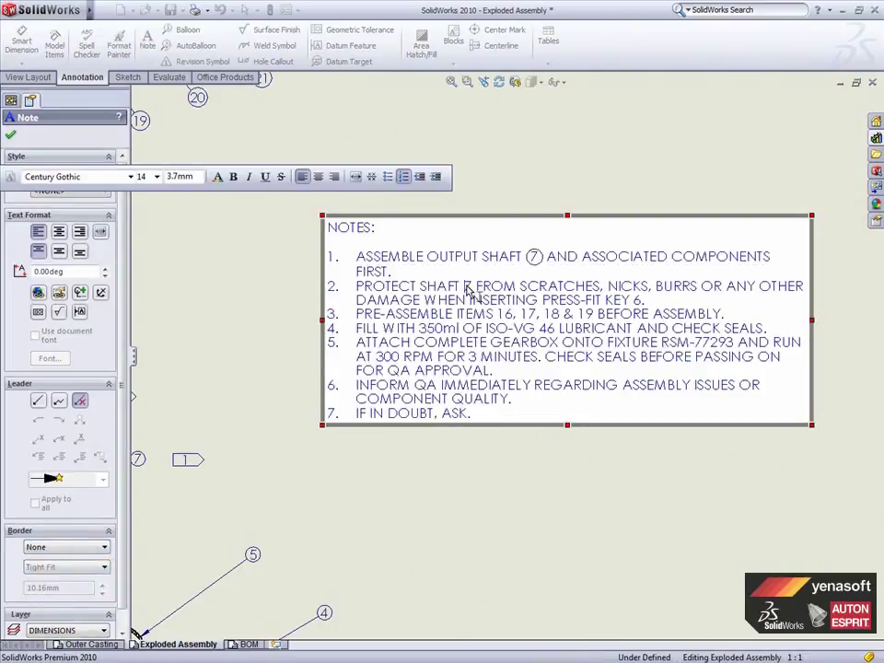
pyautogui.doubleClick(467, 286)
pyautogui.click(67, 548)
pyautogui.click(63, 569)
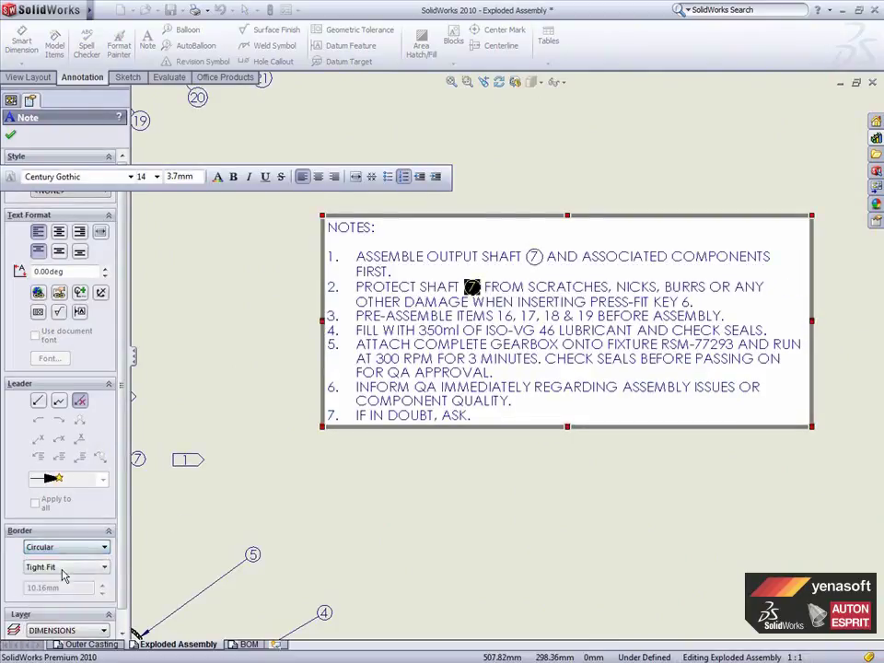
# Step: Put an inspection border around 16, 17, 18 & 19 and five-sided flags on note numbers 1 and 2
pyautogui.moveTo(498, 316); pyautogui.dragTo(598, 319)
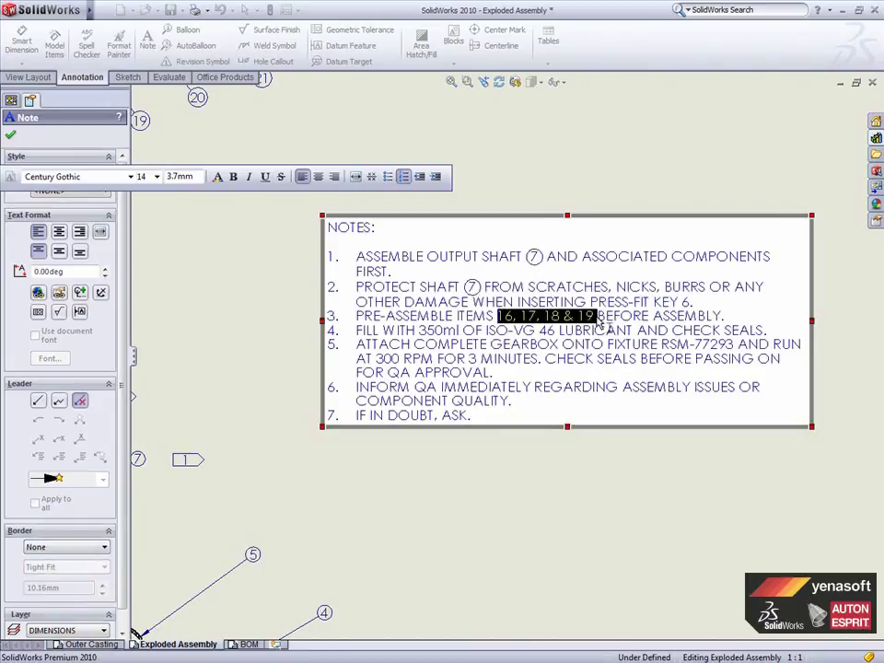
pyautogui.click(67, 548)
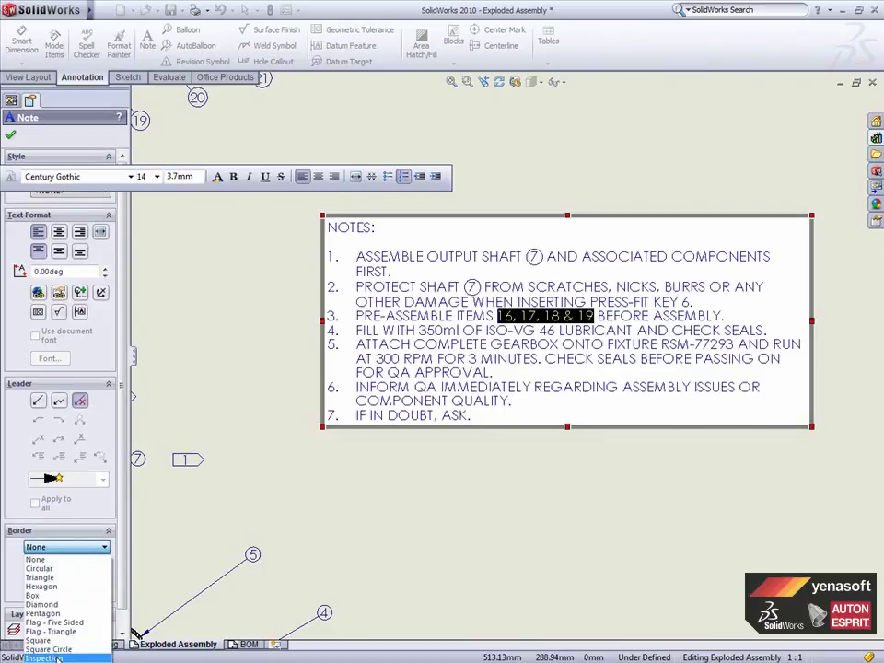
pyautogui.click(58, 657)
pyautogui.moveTo(328, 256); pyautogui.dragTo(355, 258)
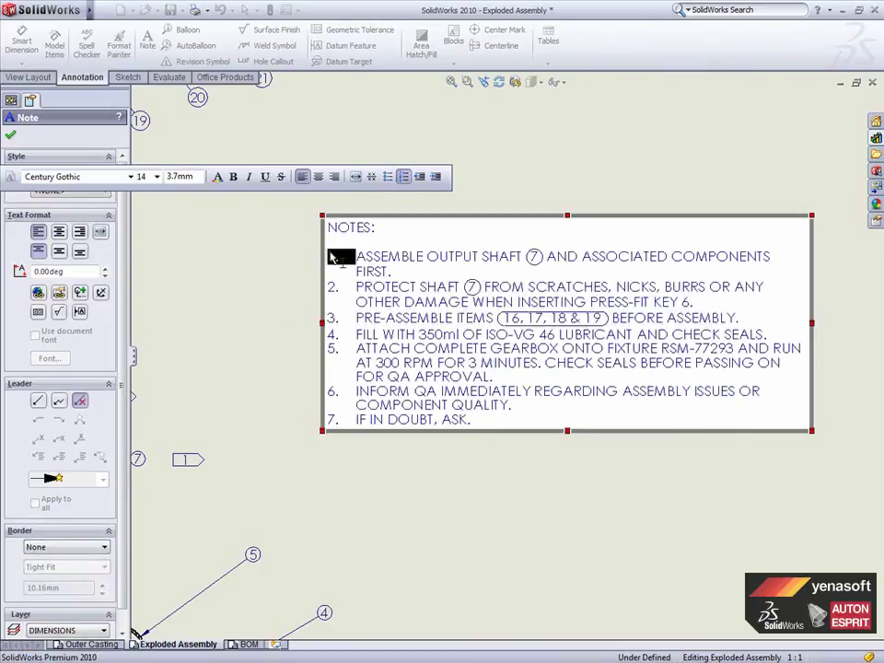
pyautogui.click(66, 548)
pyautogui.click(54, 623)
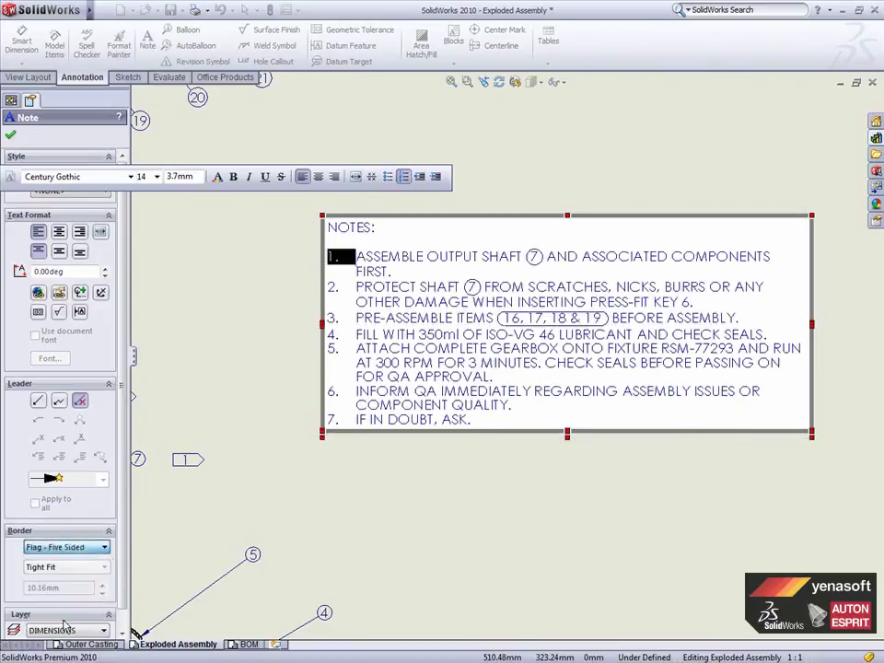
pyautogui.moveTo(330, 293); pyautogui.dragTo(354, 294)
pyautogui.click(66, 546)
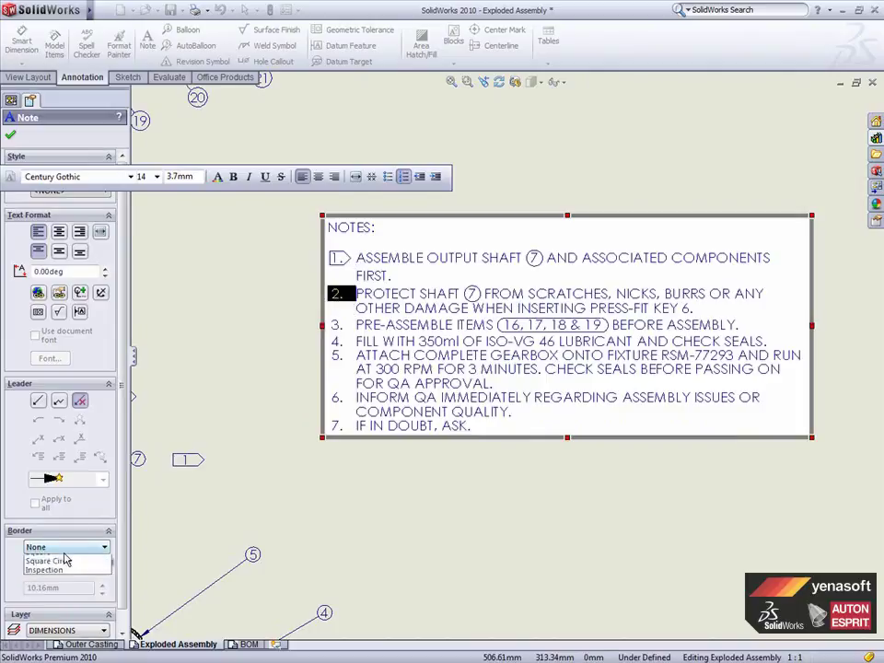
pyautogui.click(54, 623)
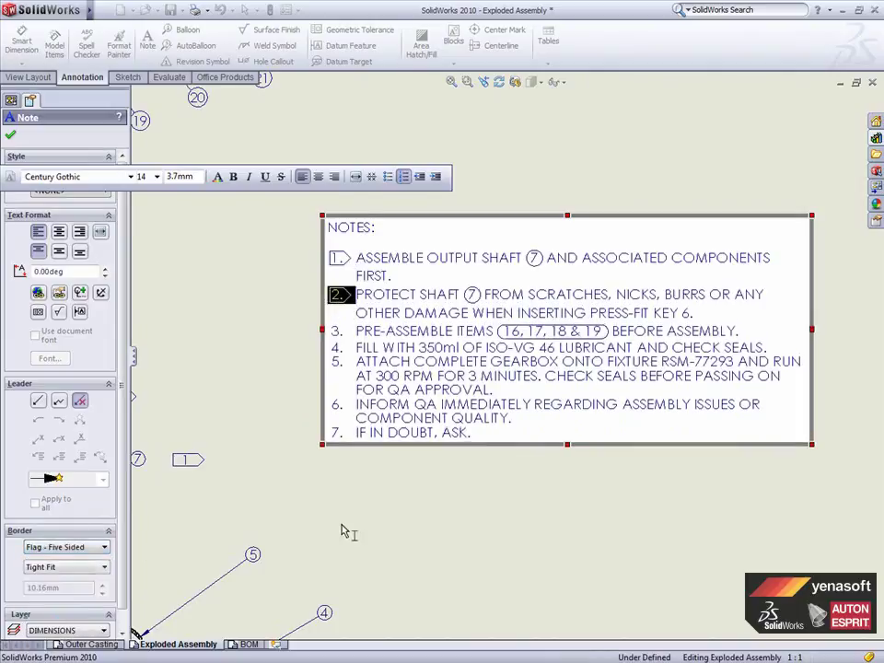
pyautogui.click(342, 530)
pyautogui.moveTo(341, 530); pyautogui.dragTo(477, 193, button='middle')
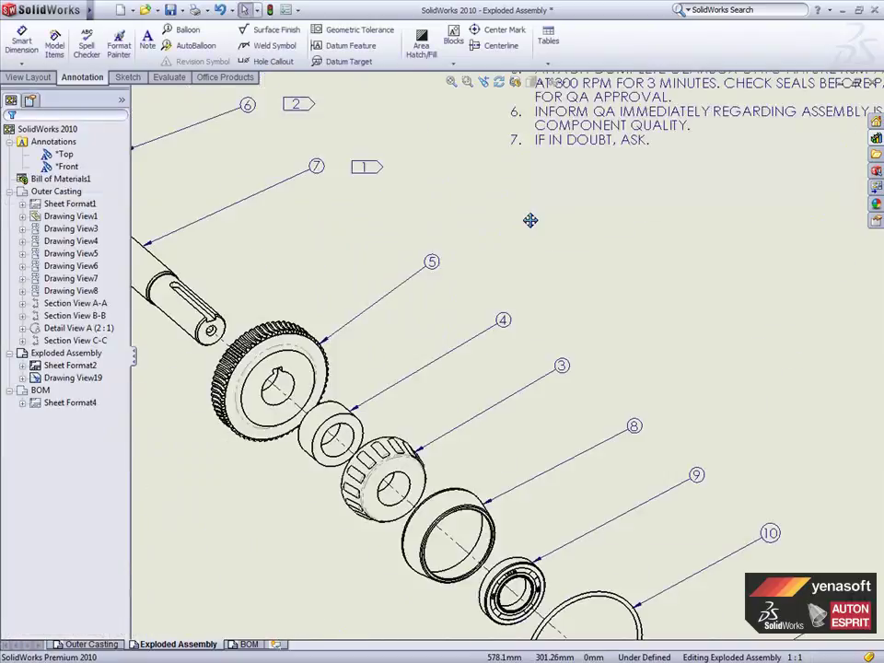
# Step: Set all exploded-view balloons to a user-defined 12 mm size
pyautogui.scroll(2, 477, 194)
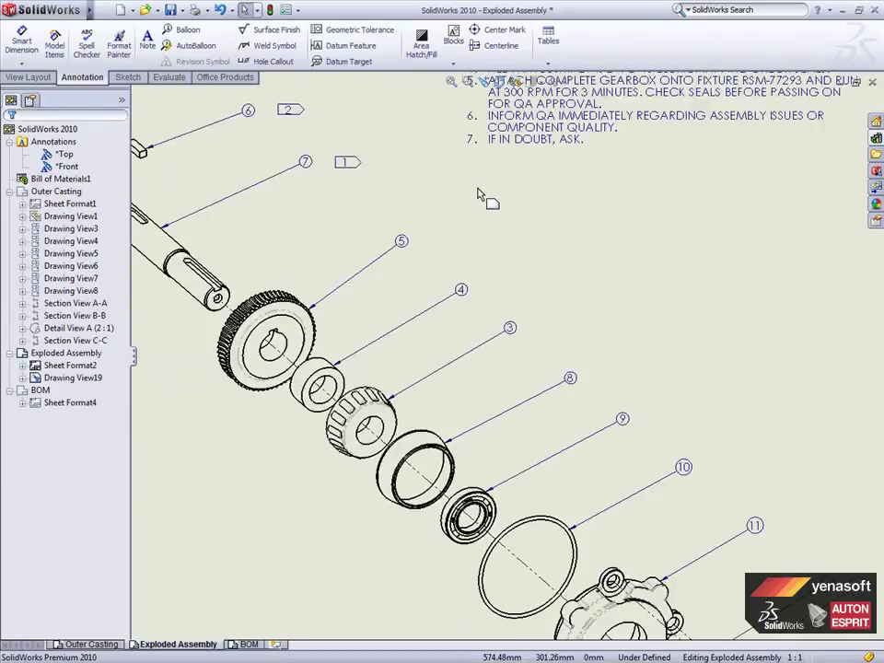
pyautogui.scroll(2, 479, 195)
pyautogui.moveTo(514, 262); pyautogui.dragTo(458, 213, button='middle')
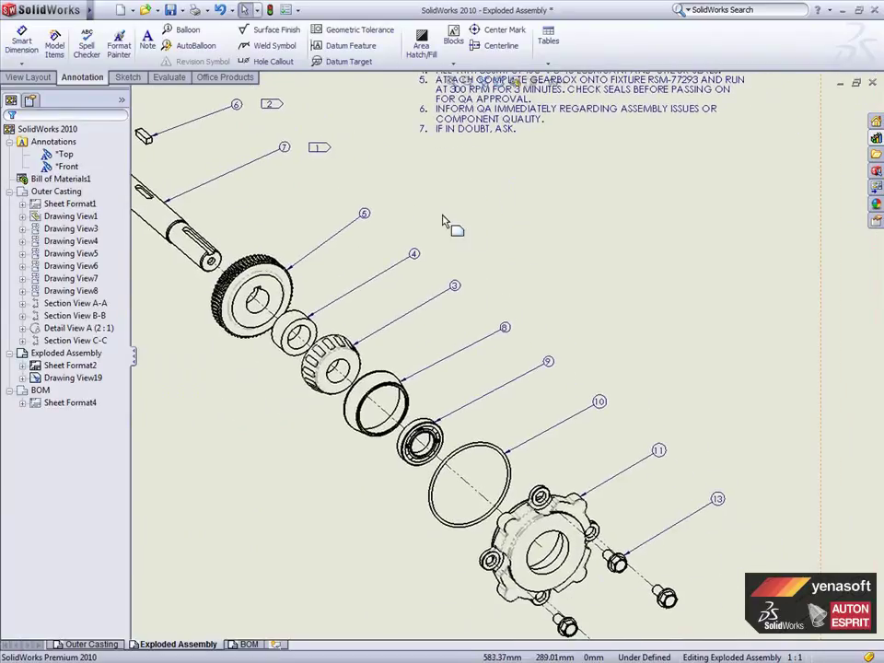
pyautogui.click(211, 122)
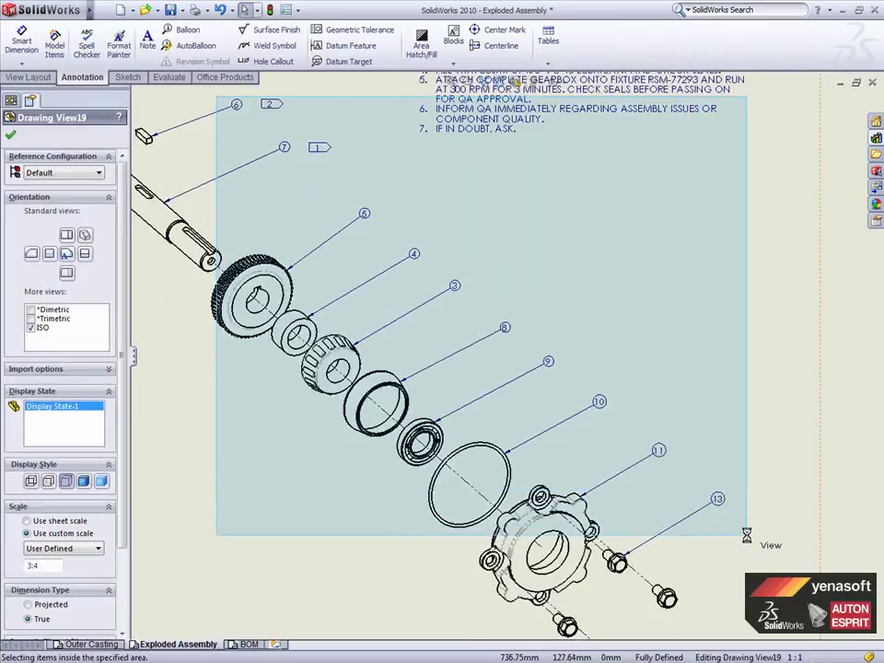
pyautogui.hotkey('ctrl', 'a')
pyautogui.click(66, 276)
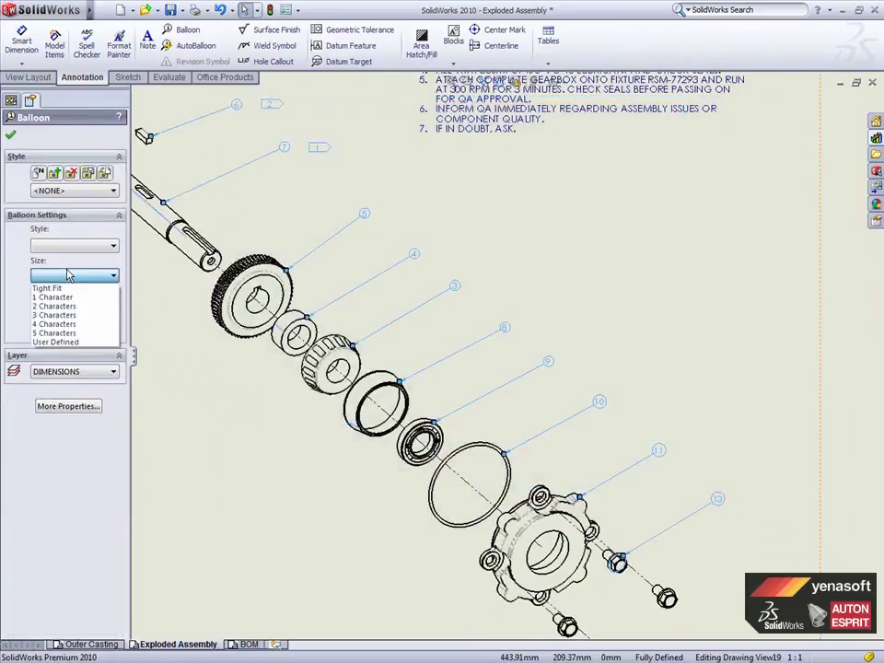
pyautogui.click(66, 341)
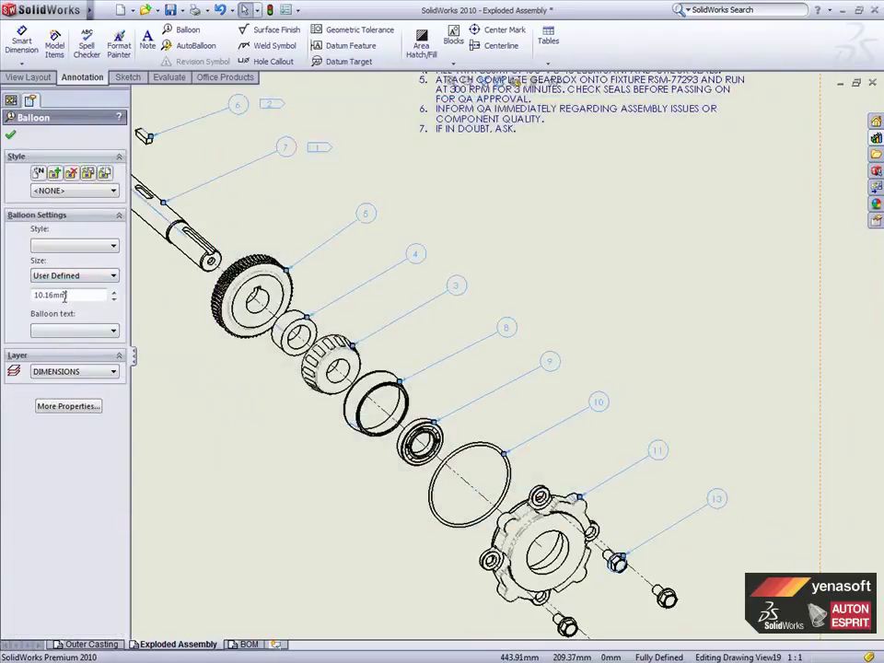
pyautogui.press('Return')
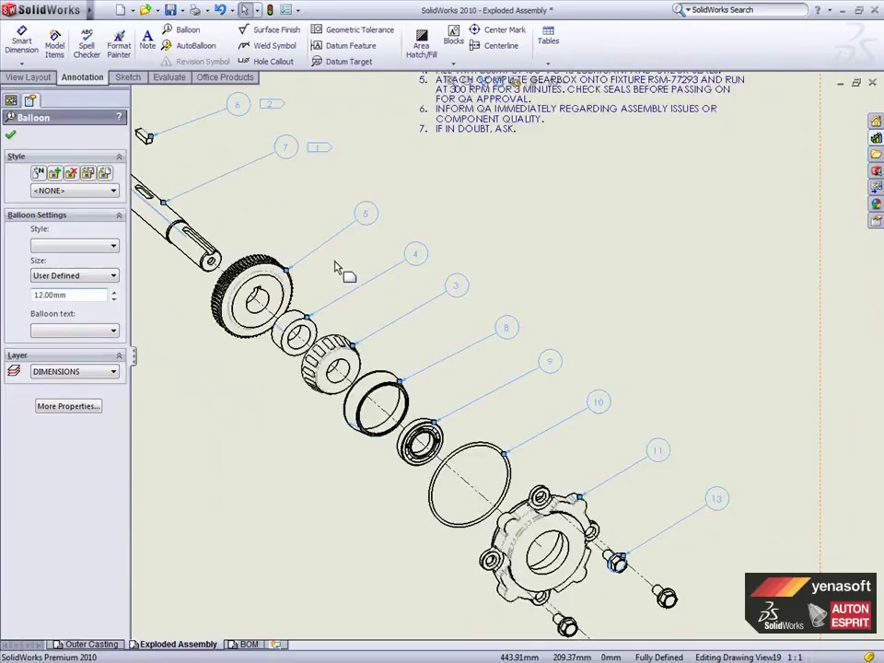
# Step: Show quantity 2 X on balloon 4 and 2 TIMES to the right of balloon 3
pyautogui.click(414, 262)
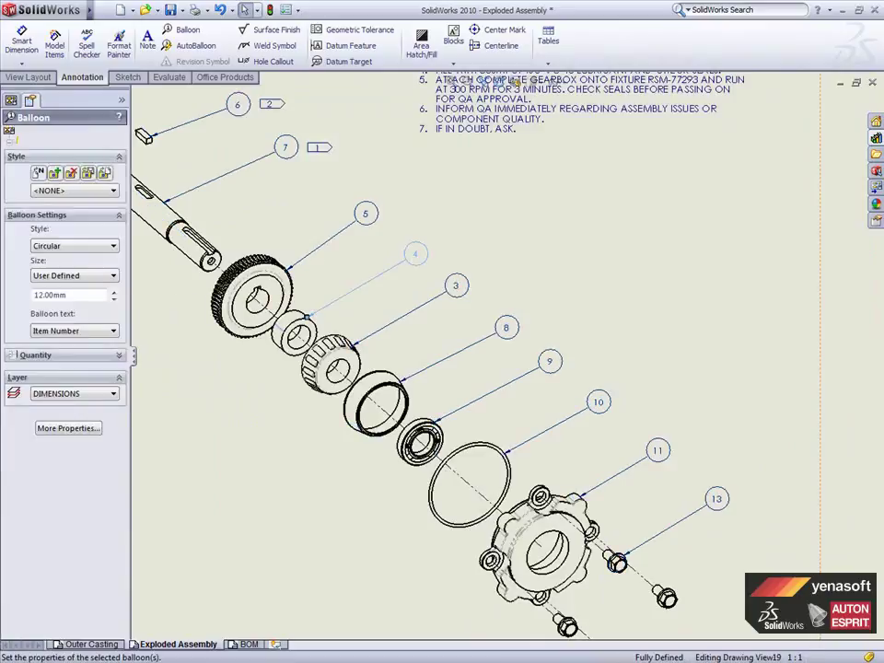
pyautogui.click(13, 356)
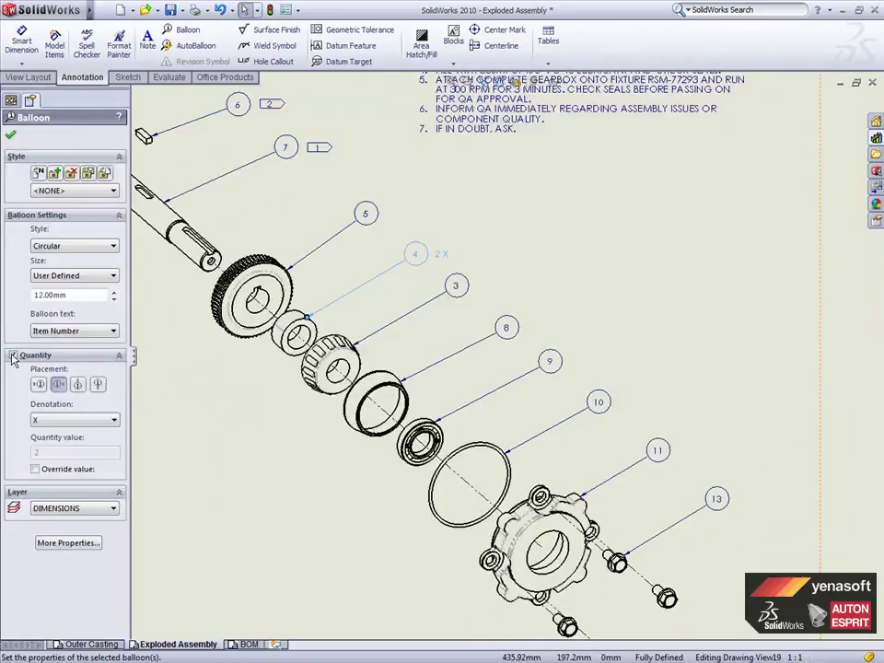
pyautogui.click(456, 289)
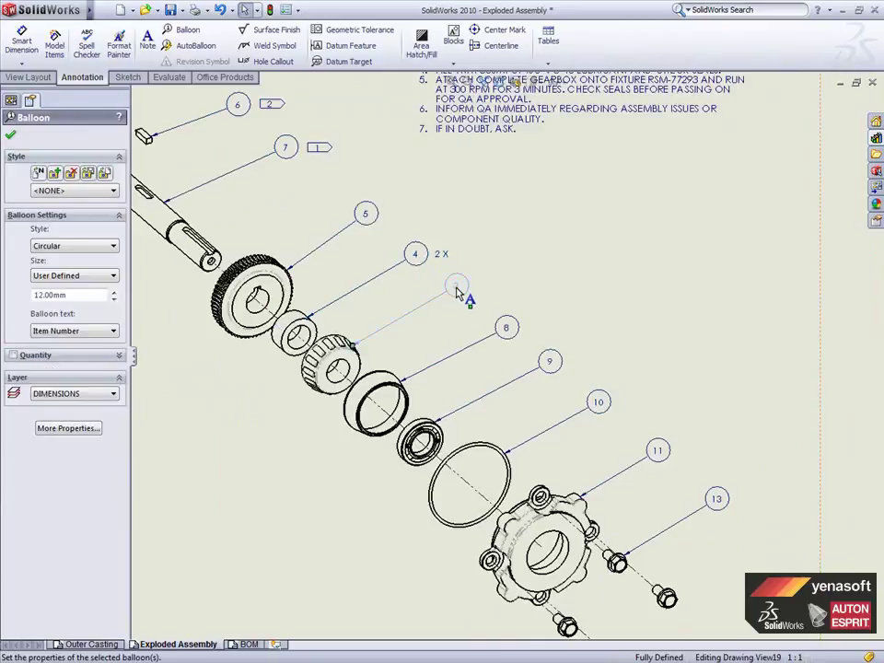
pyautogui.click(13, 356)
pyautogui.click(38, 385)
pyautogui.click(58, 385)
pyautogui.click(74, 419)
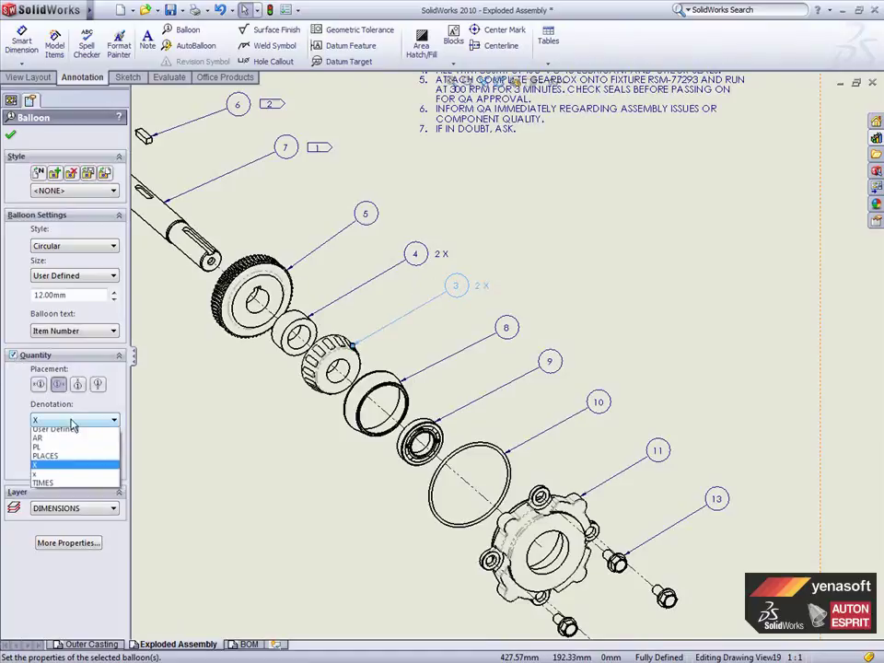
pyautogui.click(70, 487)
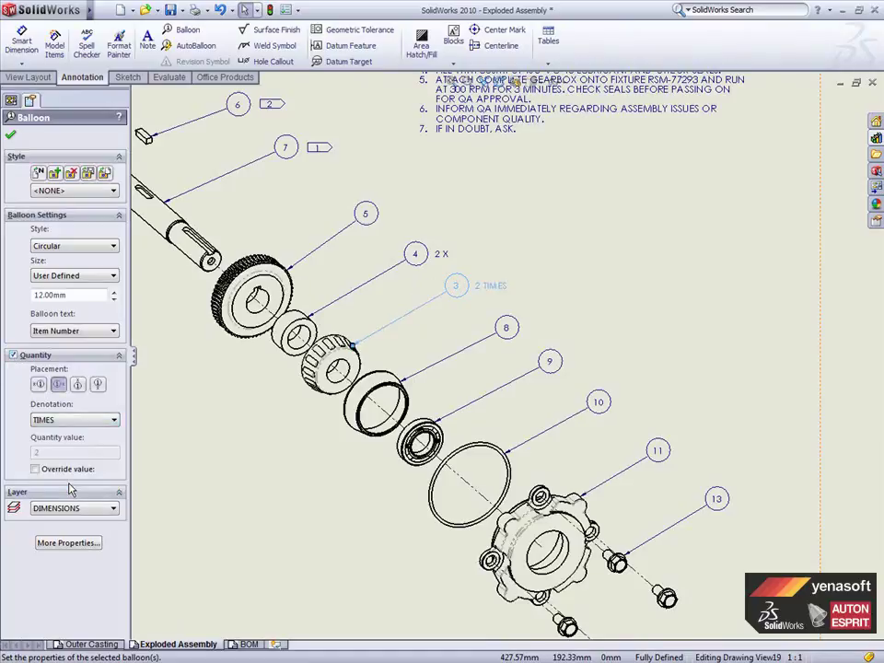
# Step: Show balloon 8's quantity as 2 PLACES
pyautogui.click(508, 329)
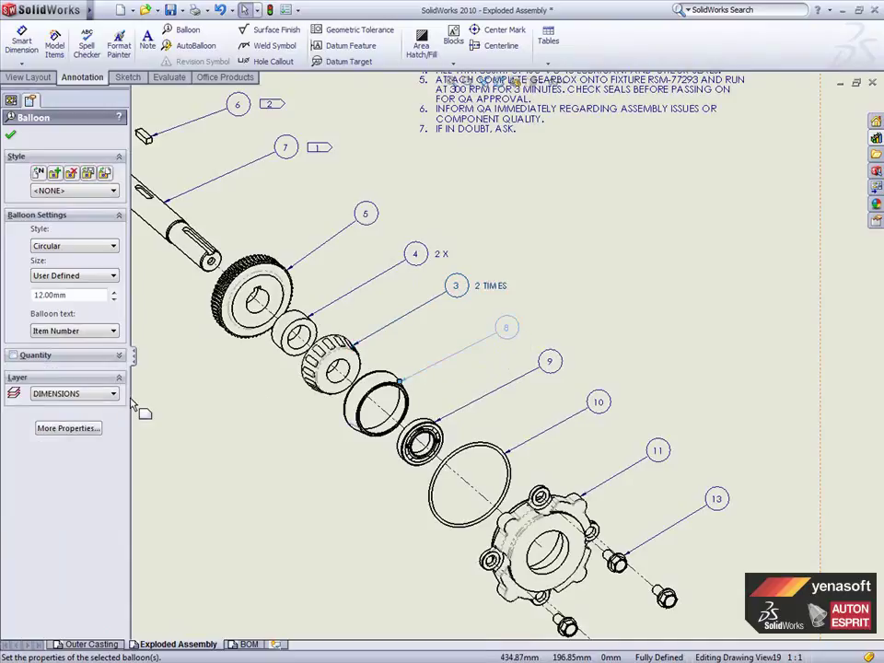
pyautogui.click(13, 355)
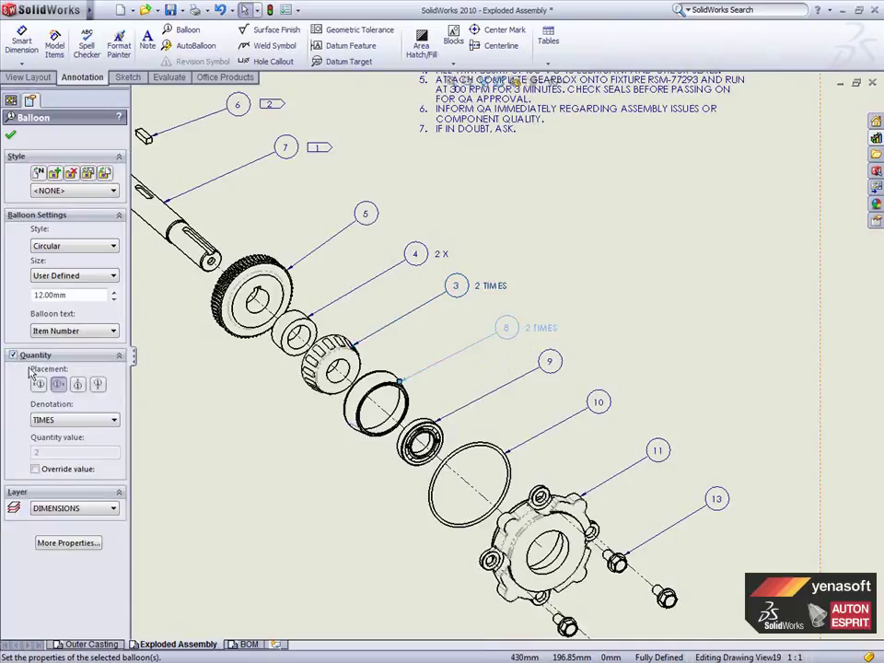
pyautogui.click(77, 421)
pyautogui.click(92, 457)
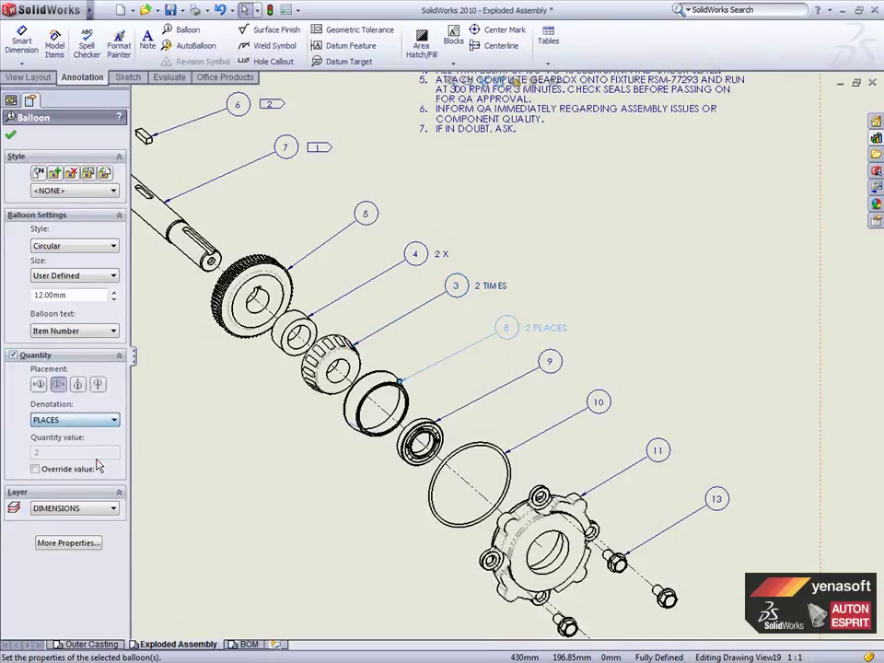
pyautogui.click(264, 466)
pyautogui.press('Escape')
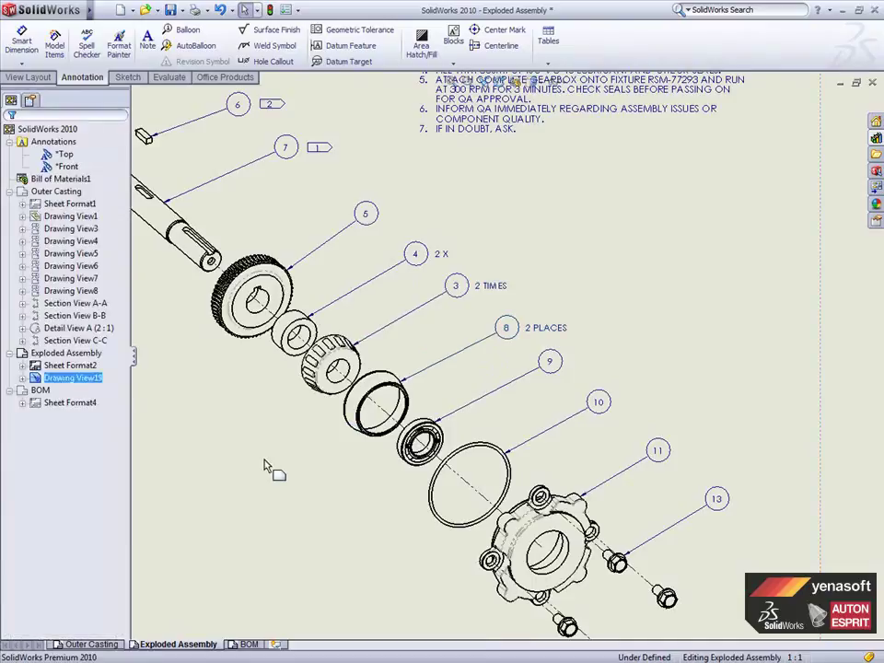
pyautogui.press('f')
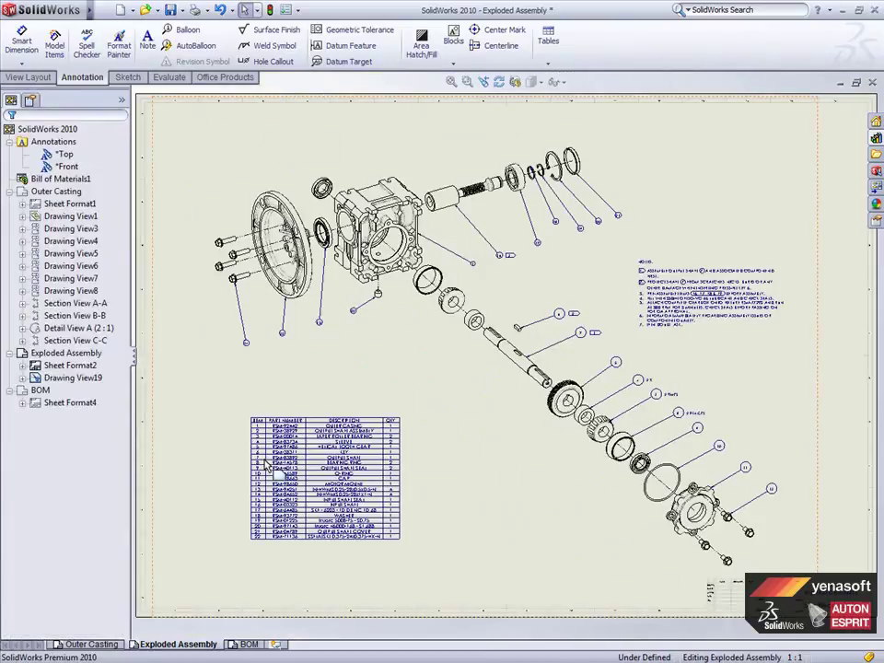
pyautogui.click(518, 365)
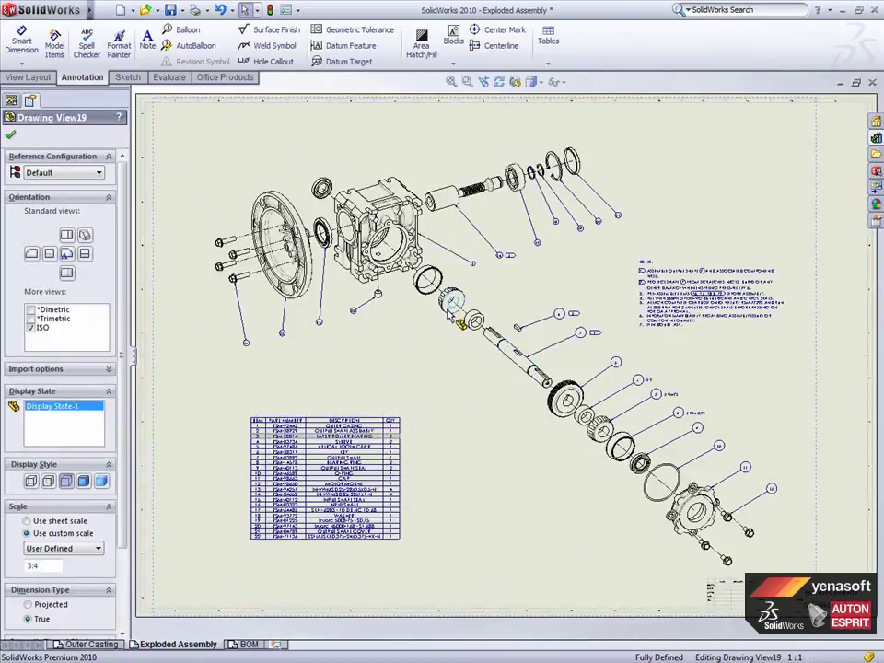
pyautogui.click(245, 425)
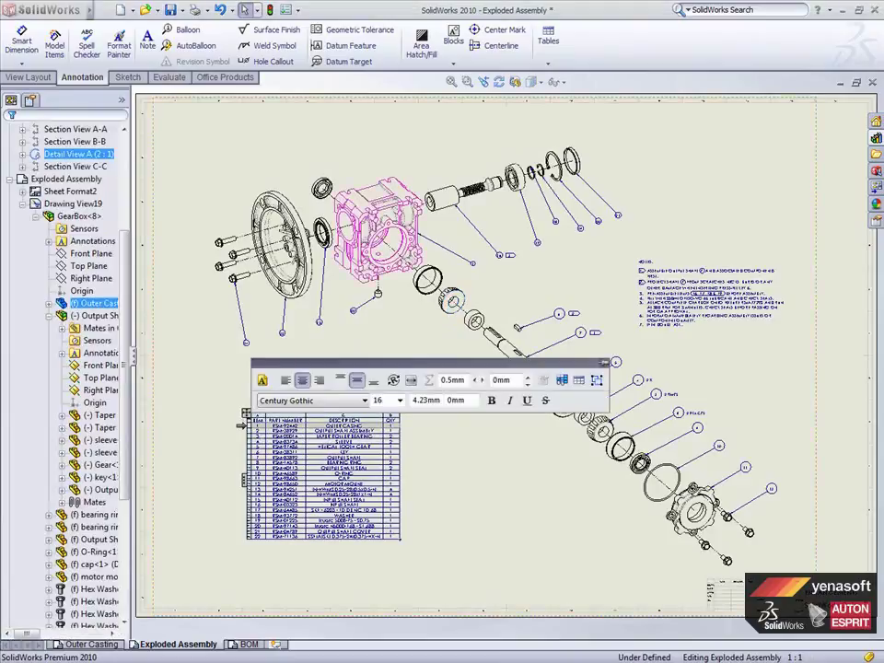
# Step: Move the BOM table from the Exploded Assembly sheet to the upper area of the BOM sheet
pyautogui.click(212, 396)
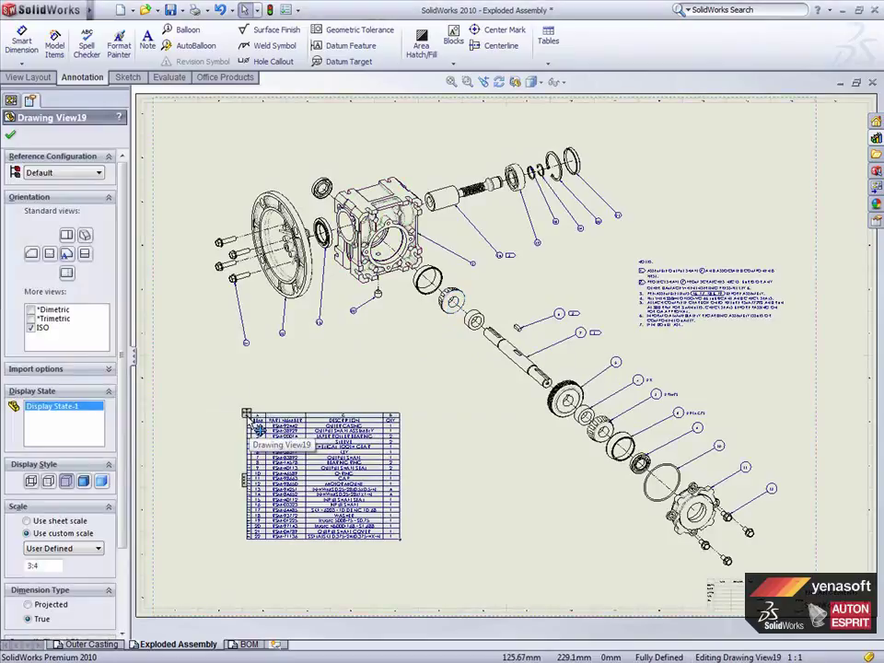
pyautogui.moveTo(255, 426); pyautogui.dragTo(244, 647)
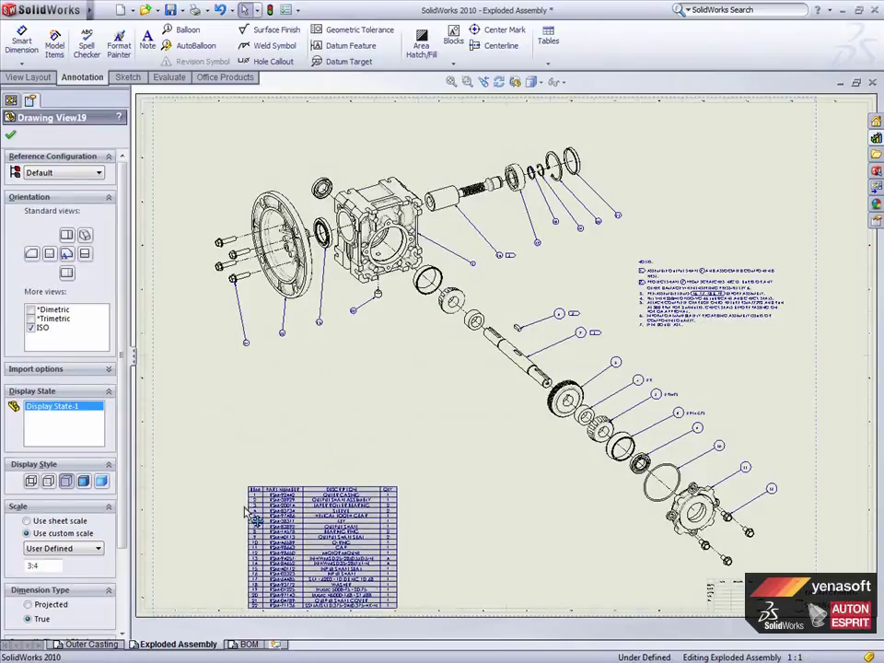
pyautogui.click(244, 648)
pyautogui.moveTo(542, 196); pyautogui.dragTo(353, 174)
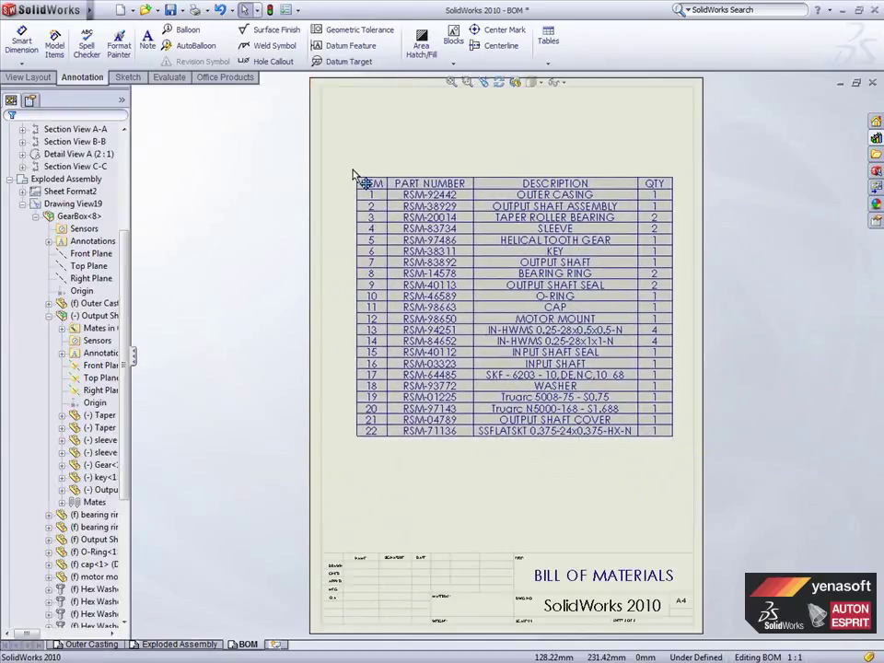
# Step: Exclude the bearing ring RSM-14578 from the BOM so item 8 becomes RSM-40113
pyautogui.click(364, 182)
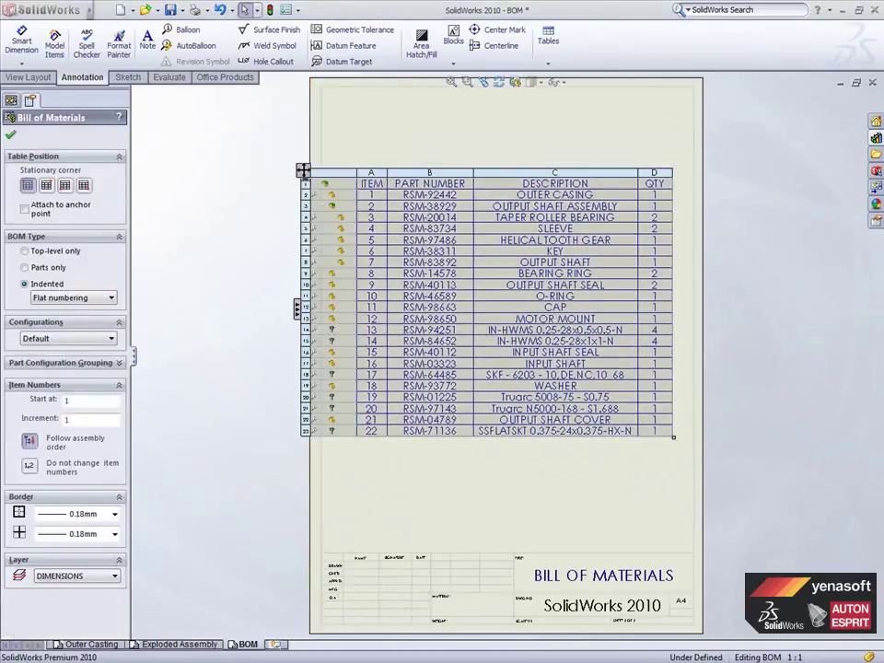
pyautogui.moveTo(327, 223)
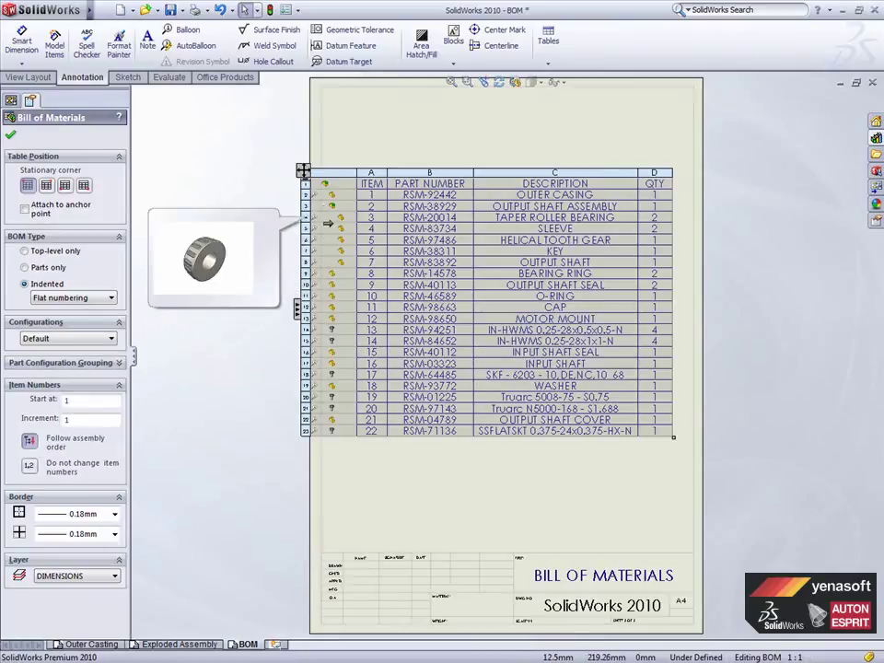
pyautogui.scroll(-2, 327, 240)
pyautogui.scroll(-2, 332, 241)
pyautogui.scroll(-3, 396, 300)
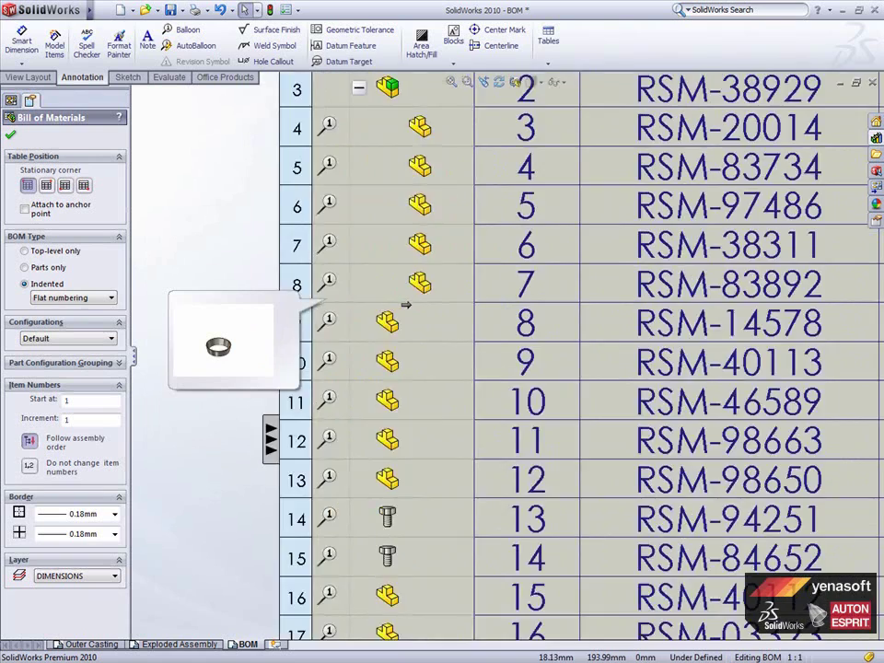
pyautogui.scroll(-2, 404, 302)
pyautogui.scroll(2, 406, 303)
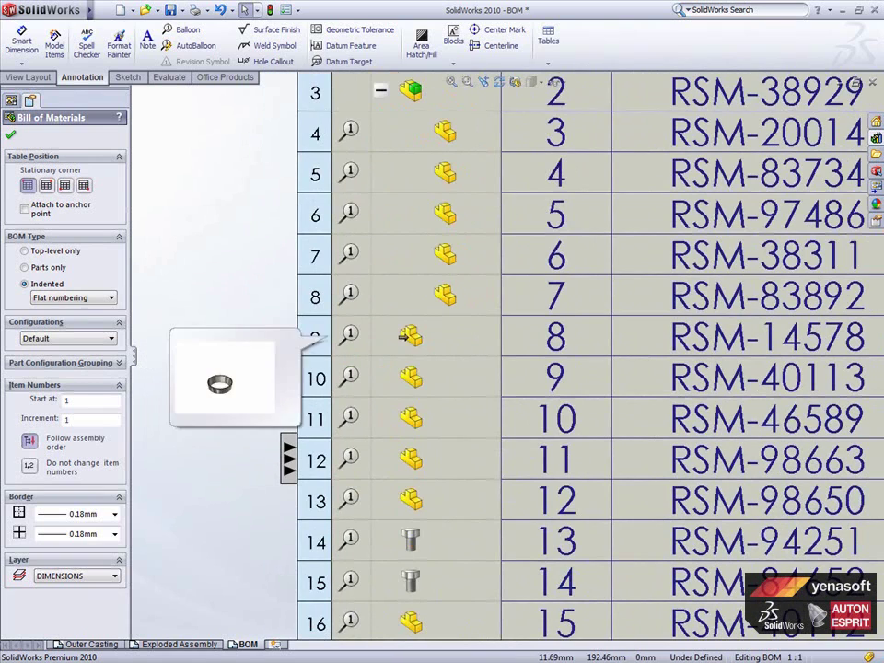
pyautogui.rightClick(410, 339)
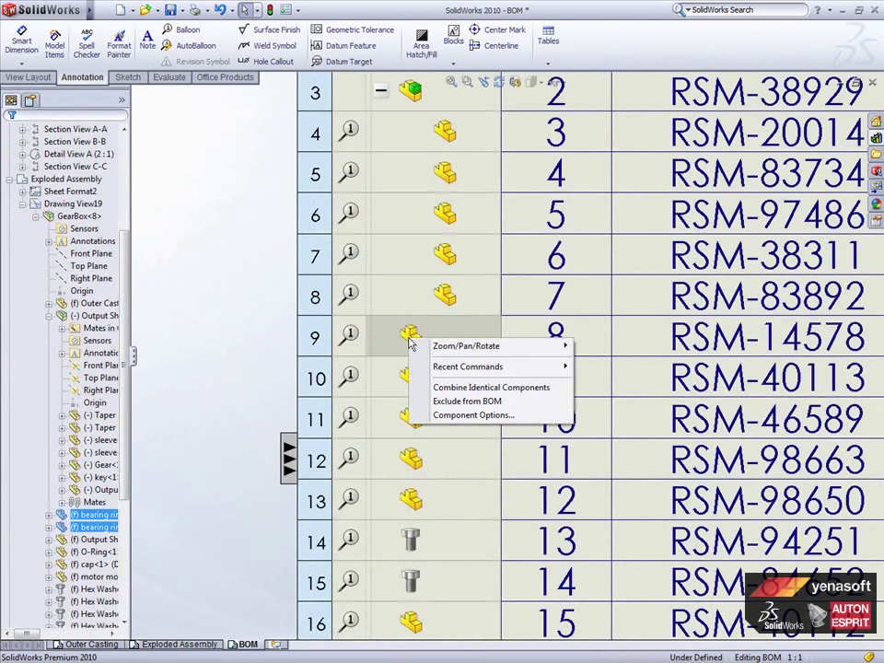
pyautogui.click(488, 402)
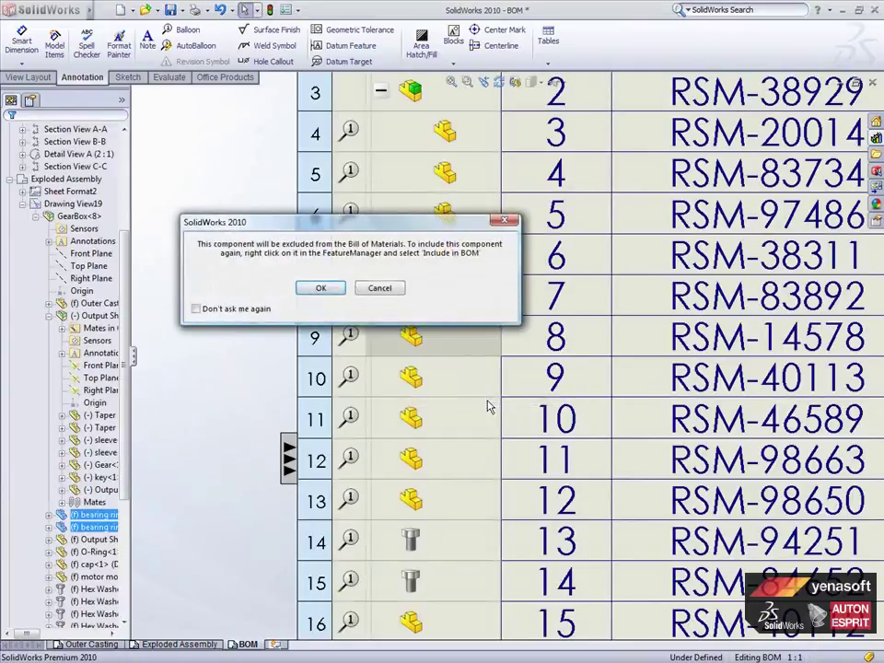
pyautogui.click(320, 288)
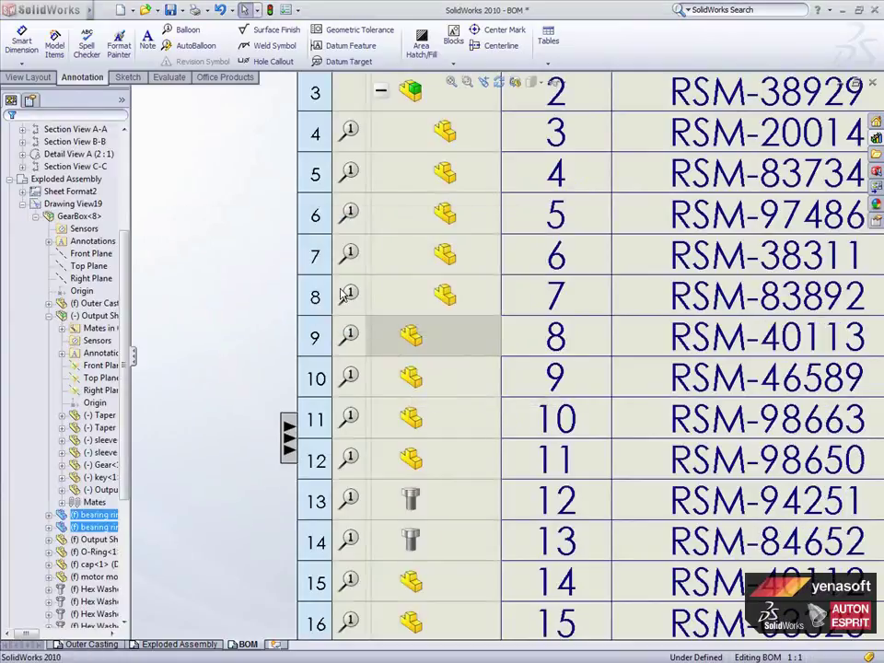
pyautogui.moveTo(421, 282); pyautogui.dragTo(399, 423, button='middle')
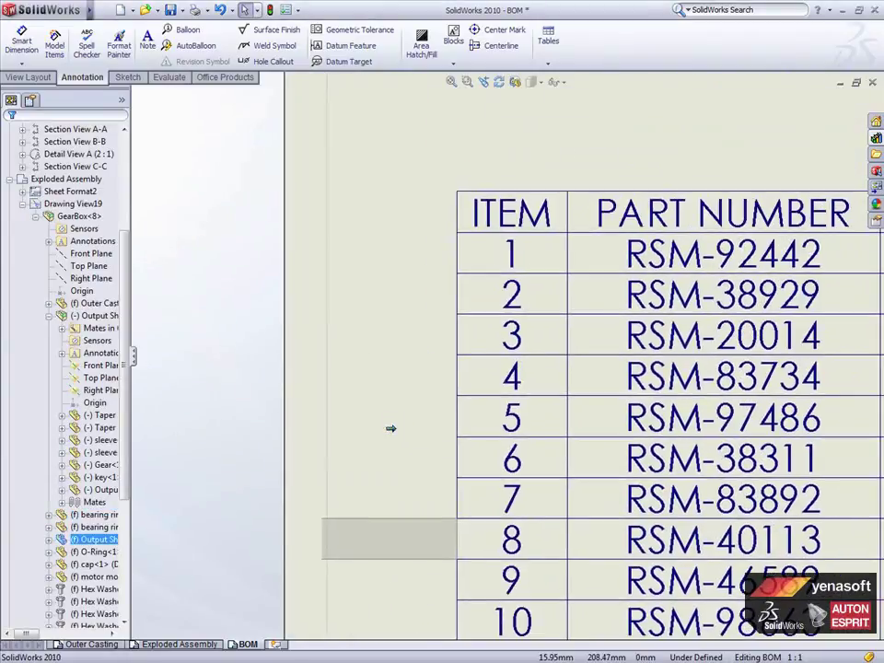
pyautogui.click(397, 426)
# Step: Dissolve the Output Shaft Assembly (RSM-38929) in the BOM by promoting its child parts
pyautogui.rightClick(375, 297)
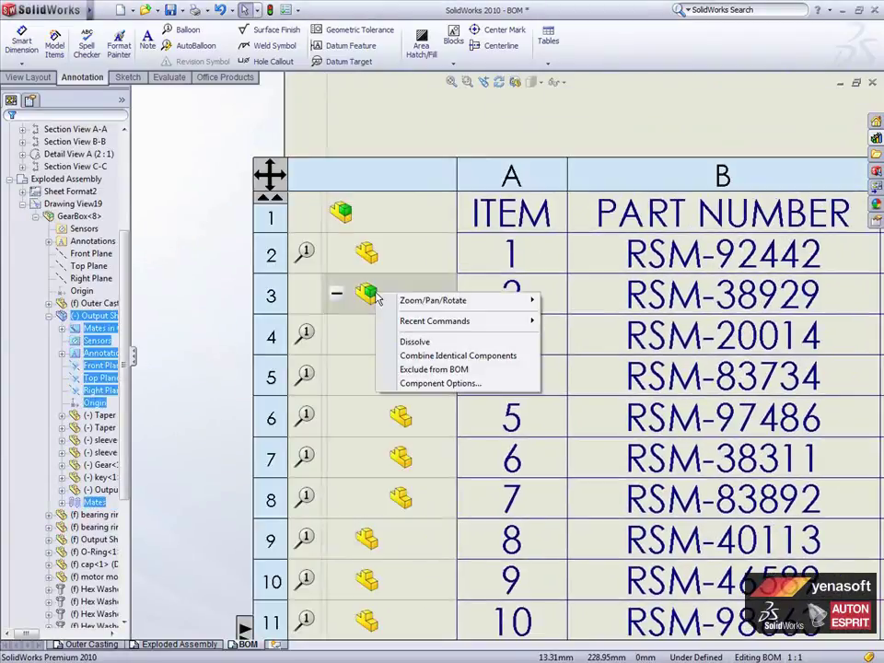
pyautogui.click(460, 384)
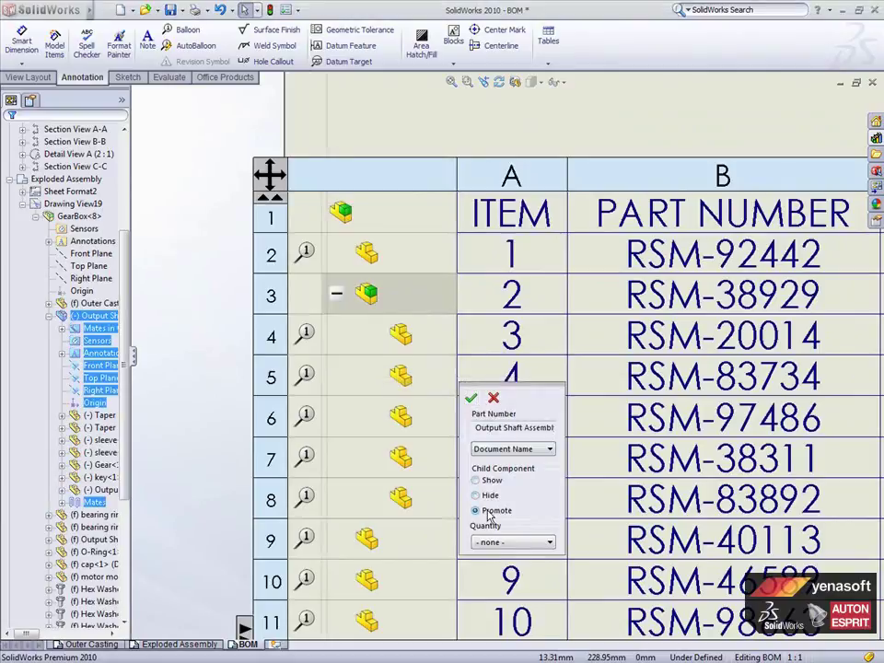
pyautogui.click(471, 396)
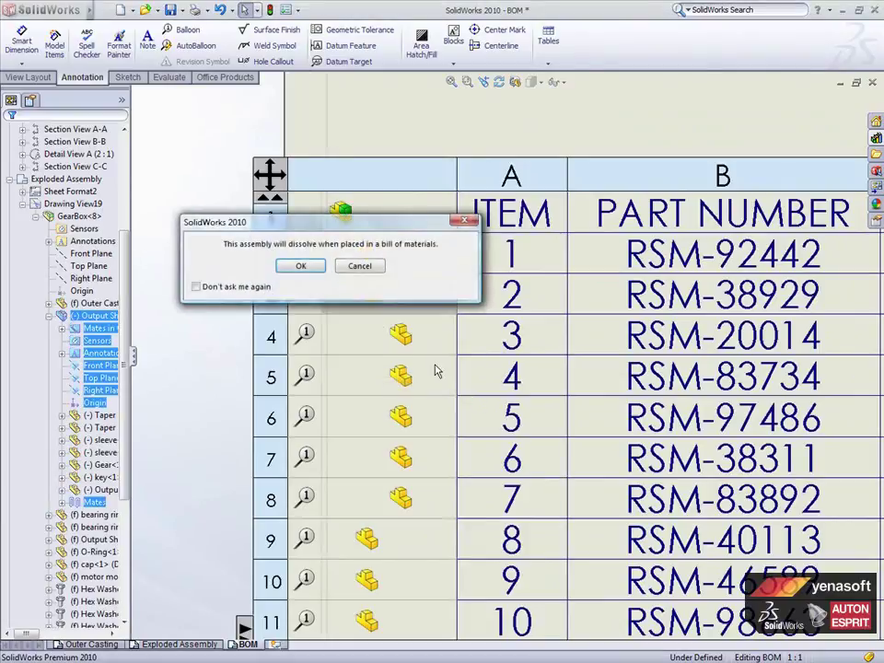
pyautogui.click(302, 267)
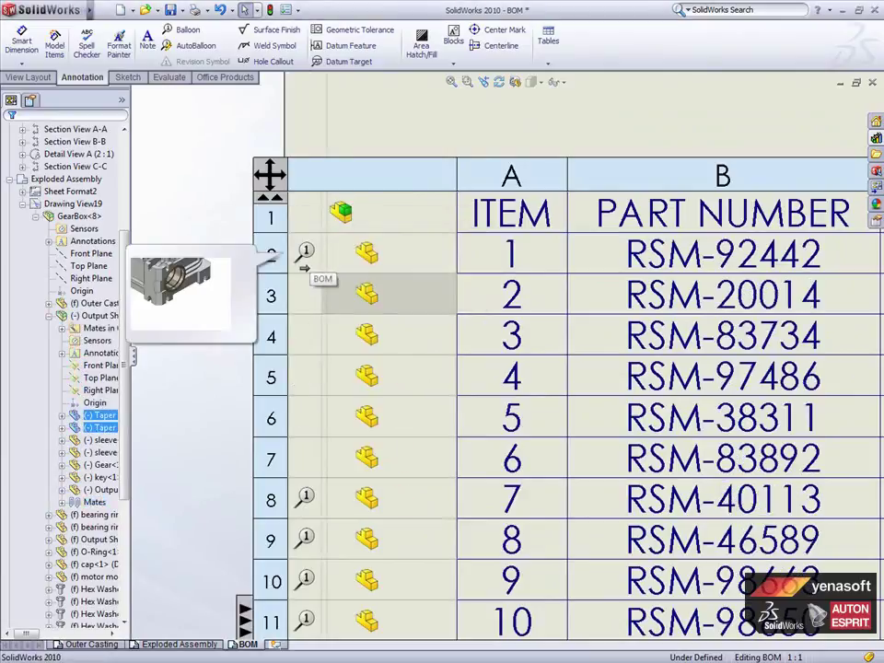
pyautogui.click(304, 267)
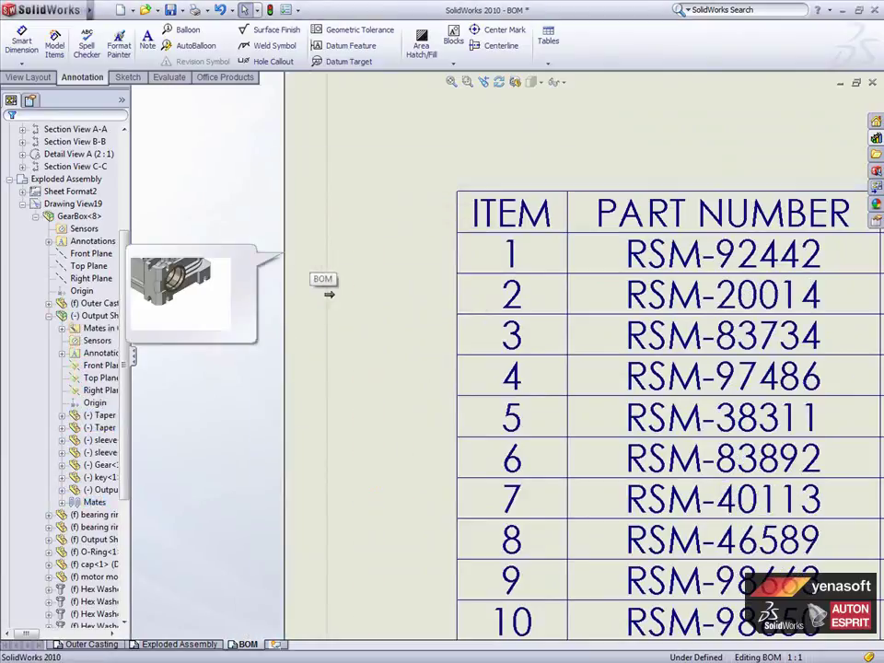
pyautogui.click(304, 268)
# Step: Break the model link on item 9's description and change CAP to END CAP
pyautogui.press('f')
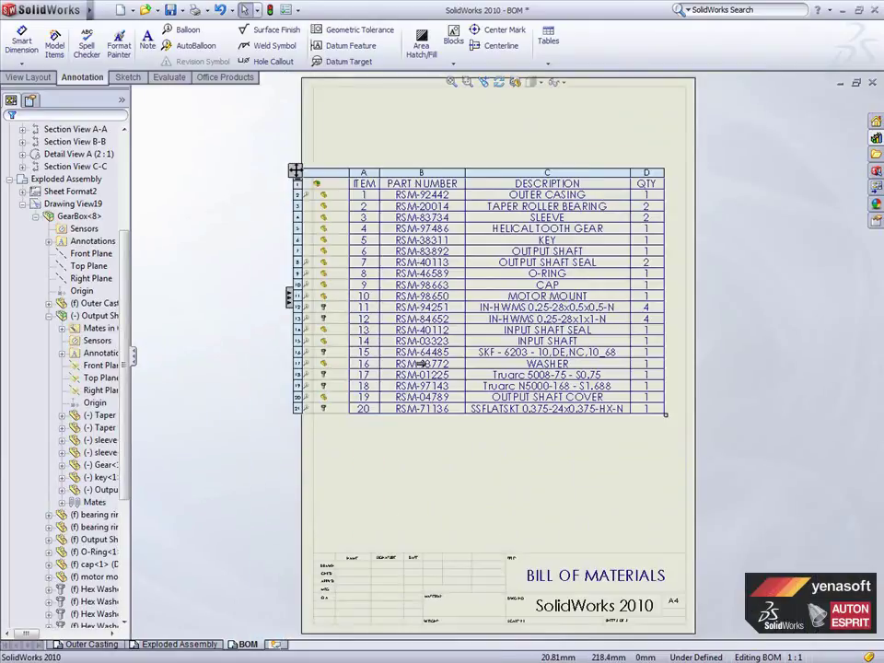
pyautogui.click(385, 311)
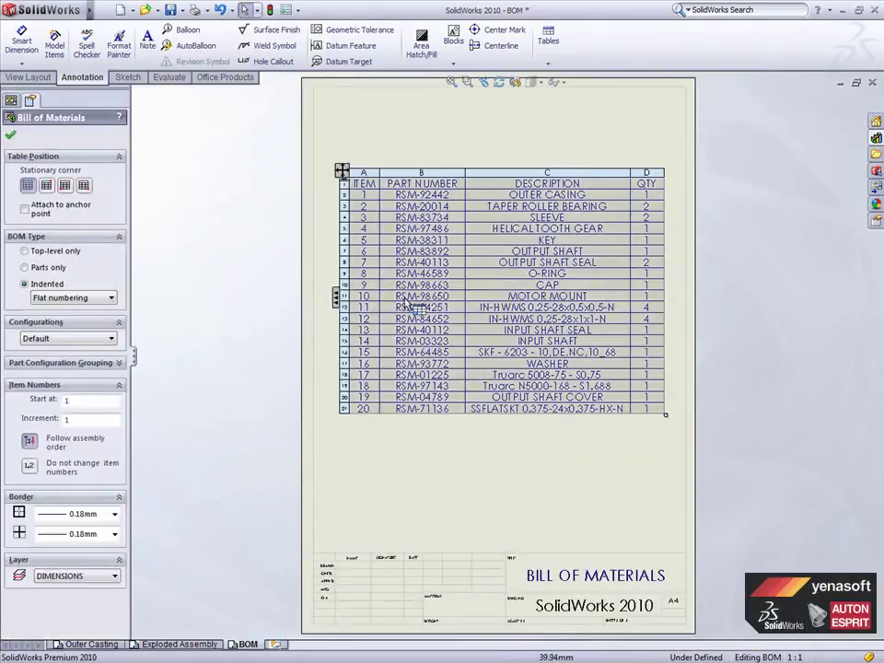
pyautogui.click(536, 289)
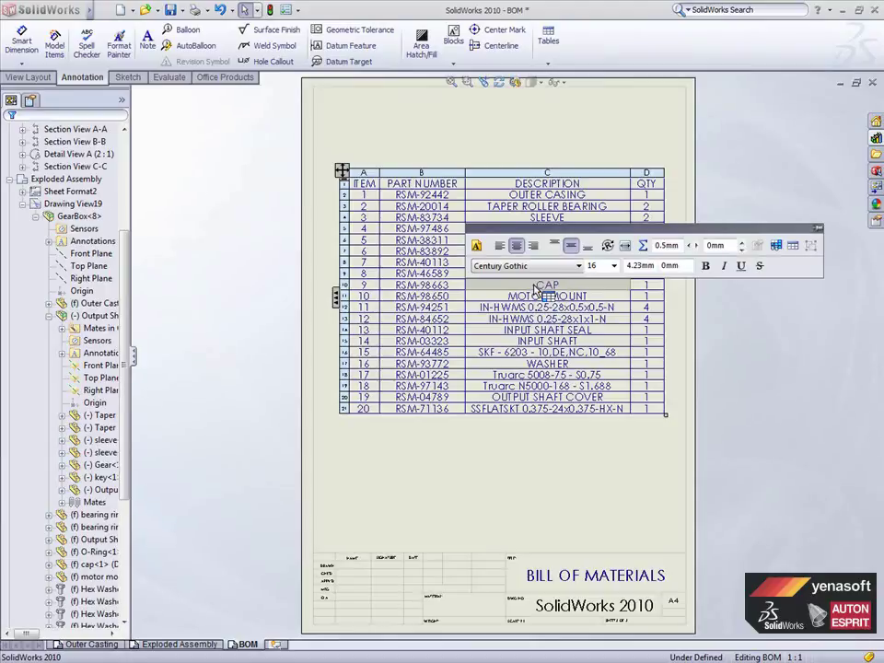
pyautogui.doubleClick(534, 288)
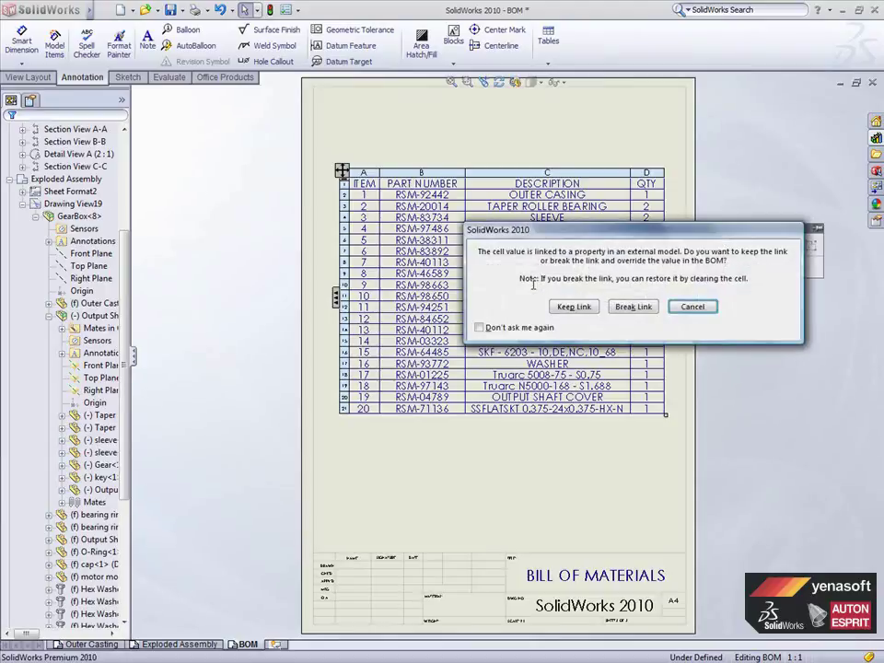
pyautogui.click(563, 307)
pyautogui.write('END CAP')
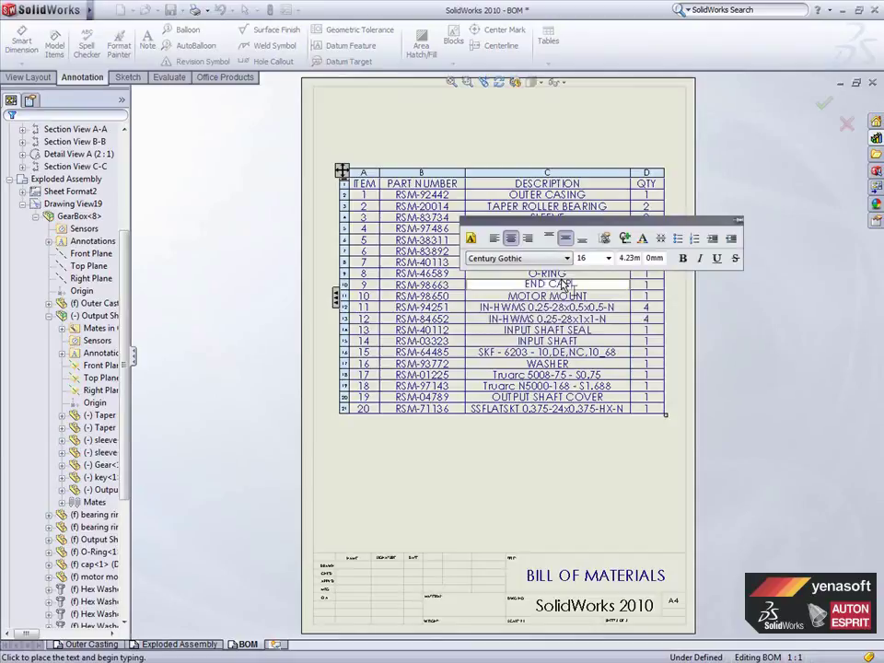
pyautogui.press('Return')
# Step: Step through the neighbouring description cells, then finish editing the BOM table
pyautogui.press('Down')
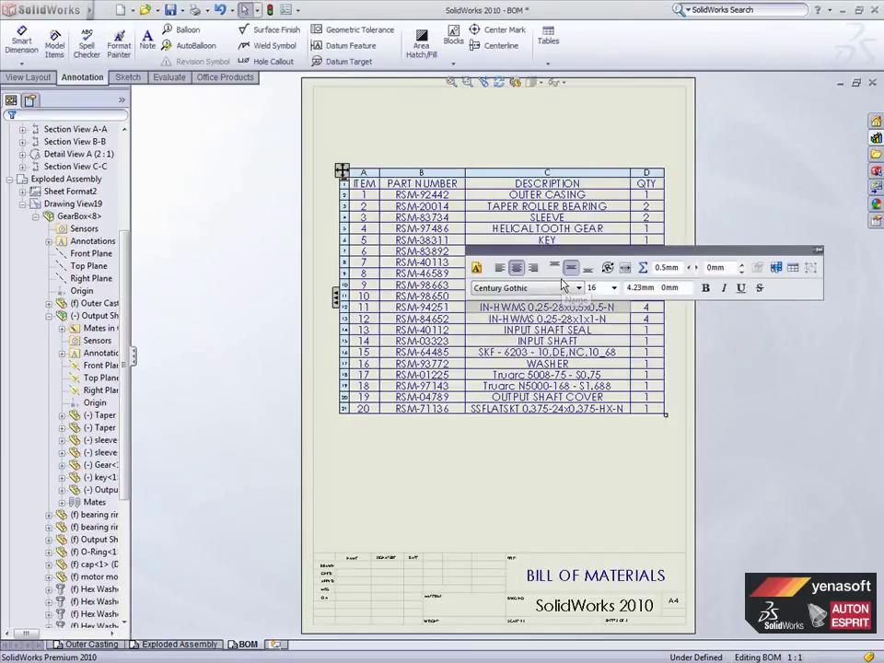
pyautogui.press('Up')
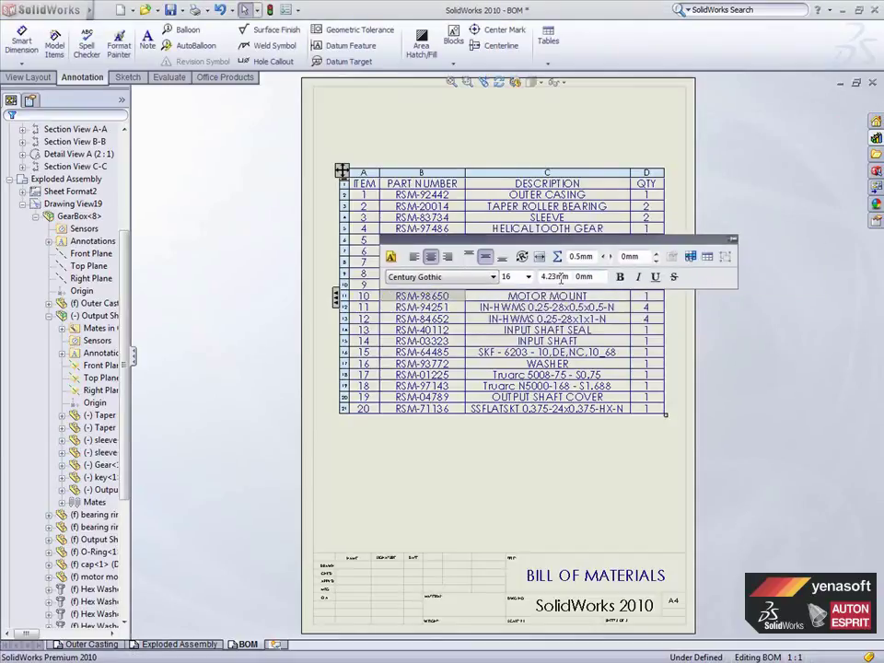
pyautogui.press('Down')
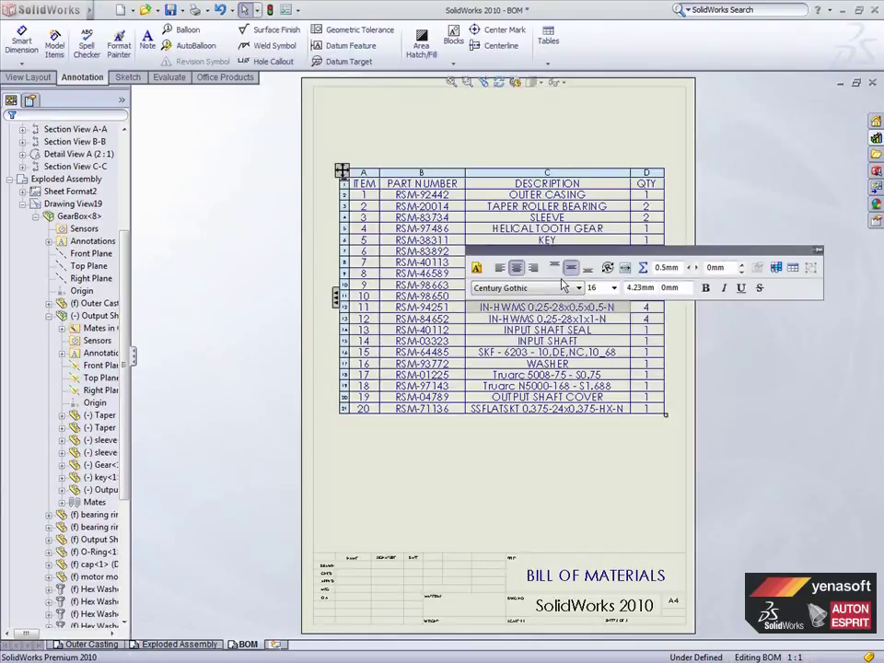
pyautogui.press('Down')
pyautogui.press('Down')
pyautogui.press('Up')
pyautogui.press('Up')
pyautogui.press('Up')
pyautogui.press('Left')
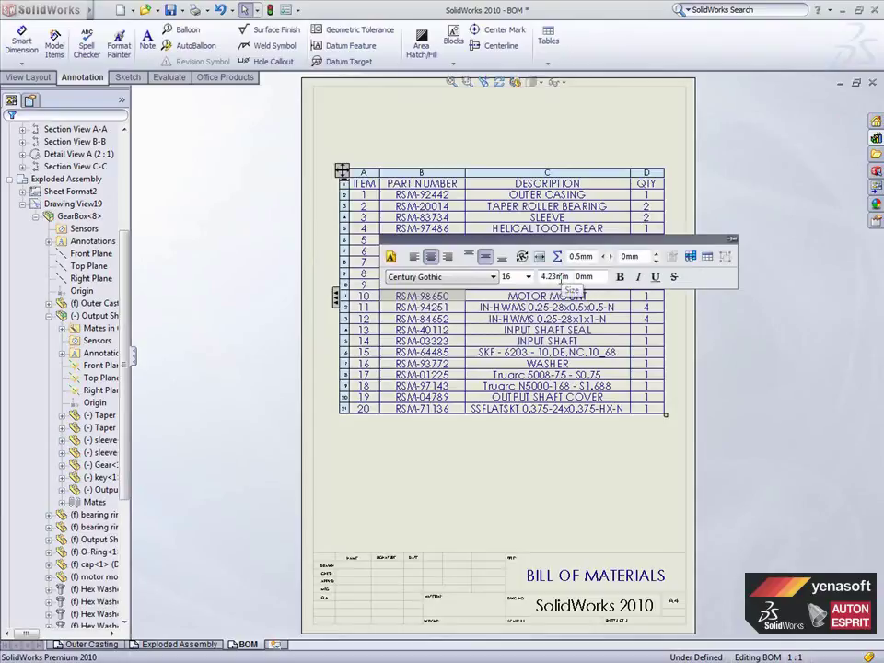
pyautogui.click(539, 471)
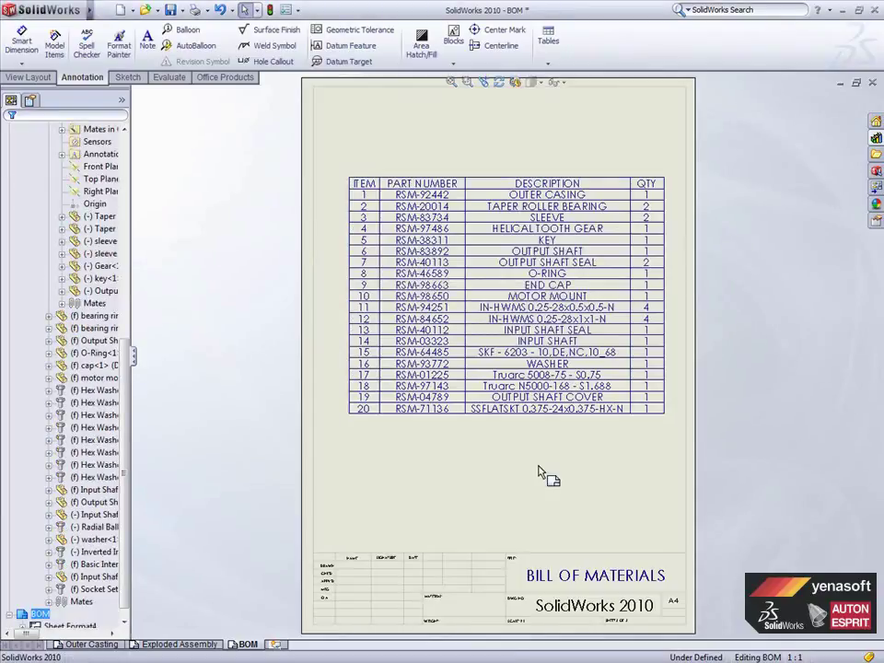
# Step: Compare GearBox.SLDASM as reference against the SolidWorks 2010 - BOM drawing by DESCRIPTION
pyautogui.click(413, 357)
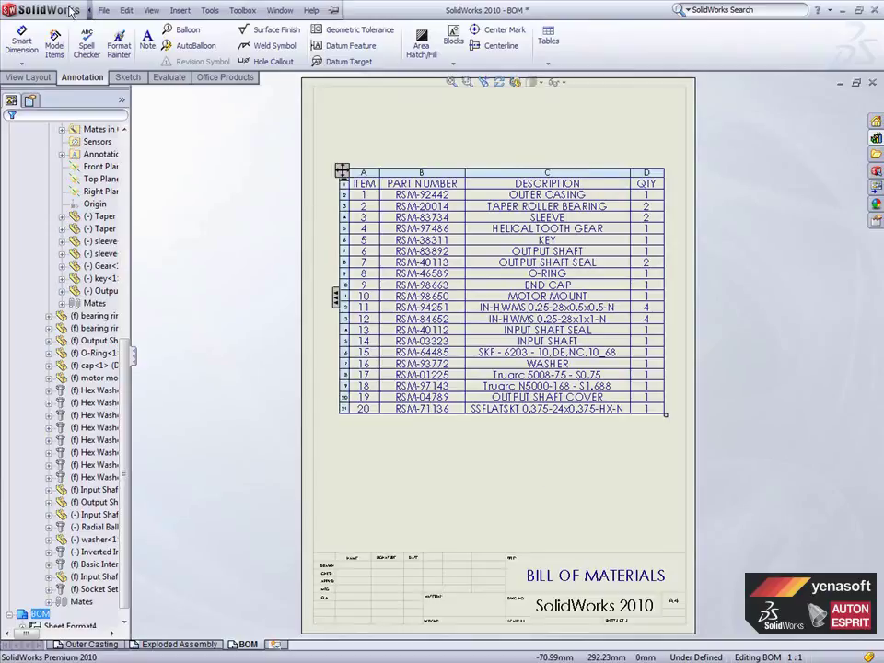
pyautogui.click(180, 10)
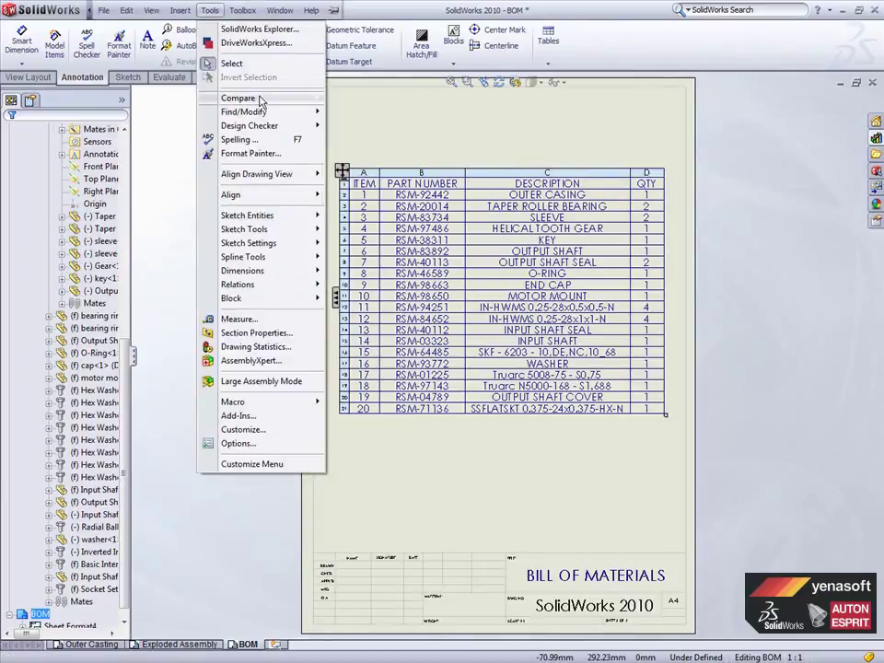
pyautogui.moveTo(238, 98)
pyautogui.click(359, 153)
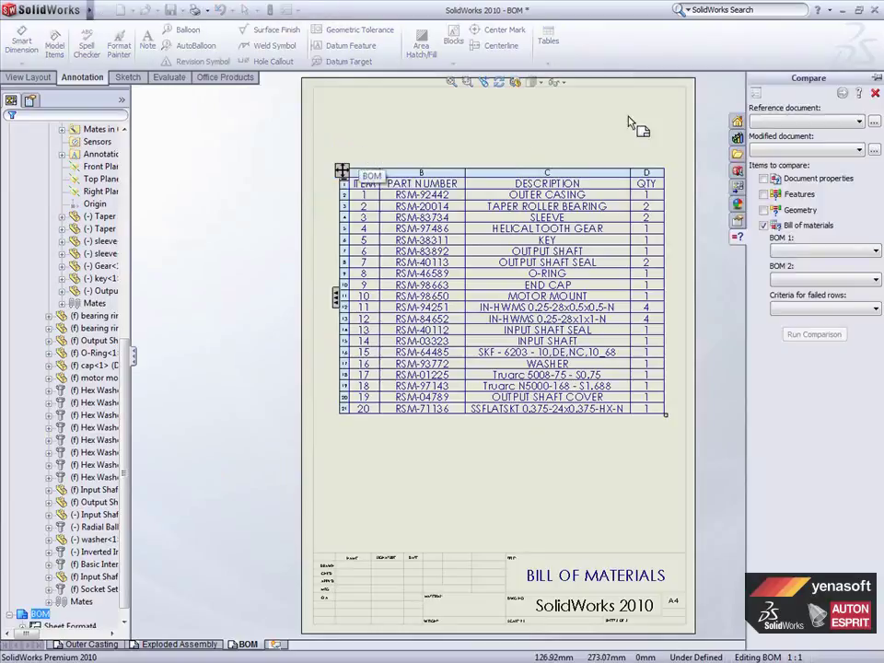
pyautogui.click(877, 78)
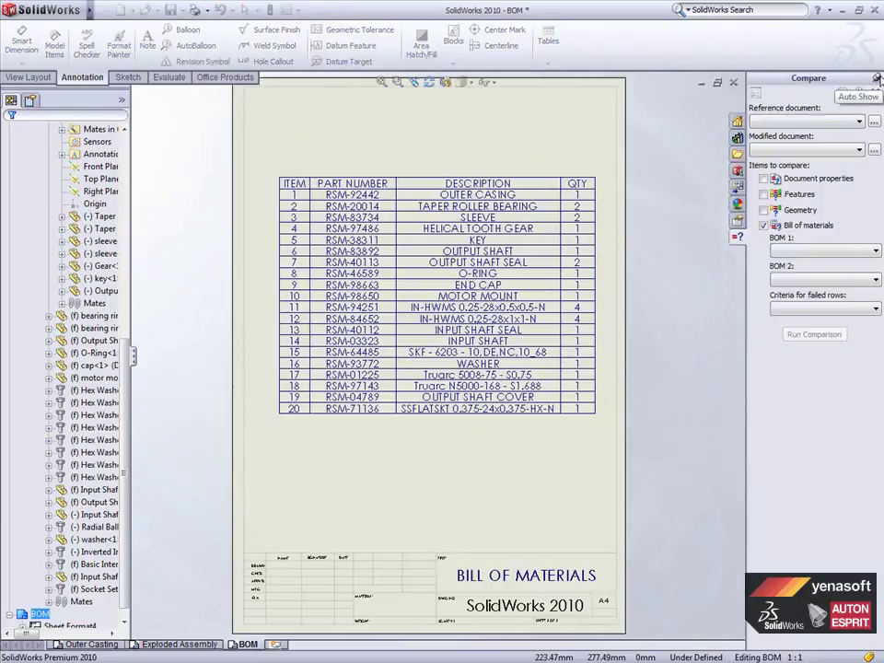
pyautogui.click(859, 121)
pyautogui.click(856, 130)
pyautogui.click(859, 150)
pyautogui.click(851, 170)
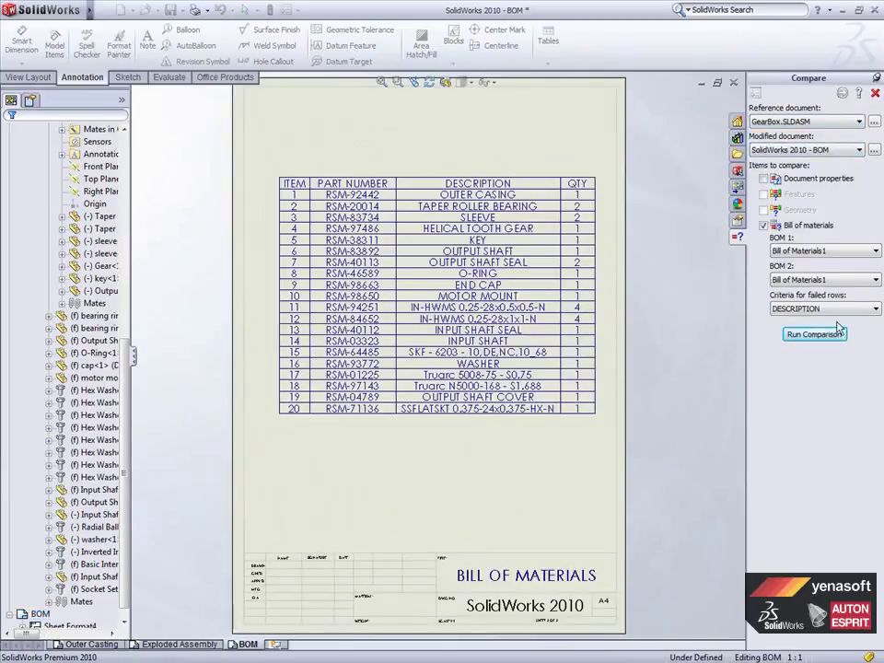
pyautogui.click(832, 335)
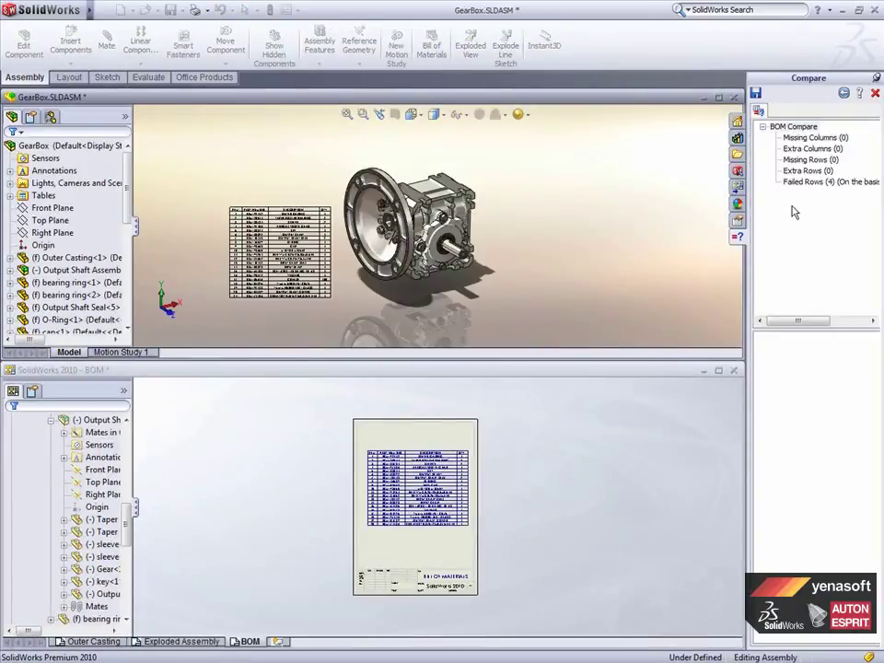
# Step: Review the four failed rows in a wider panel, then rerun the comparison by ITEM
pyautogui.click(790, 182)
pyautogui.moveTo(750, 279); pyautogui.dragTo(663, 277)
pyautogui.moveTo(722, 339); pyautogui.dragTo(753, 340)
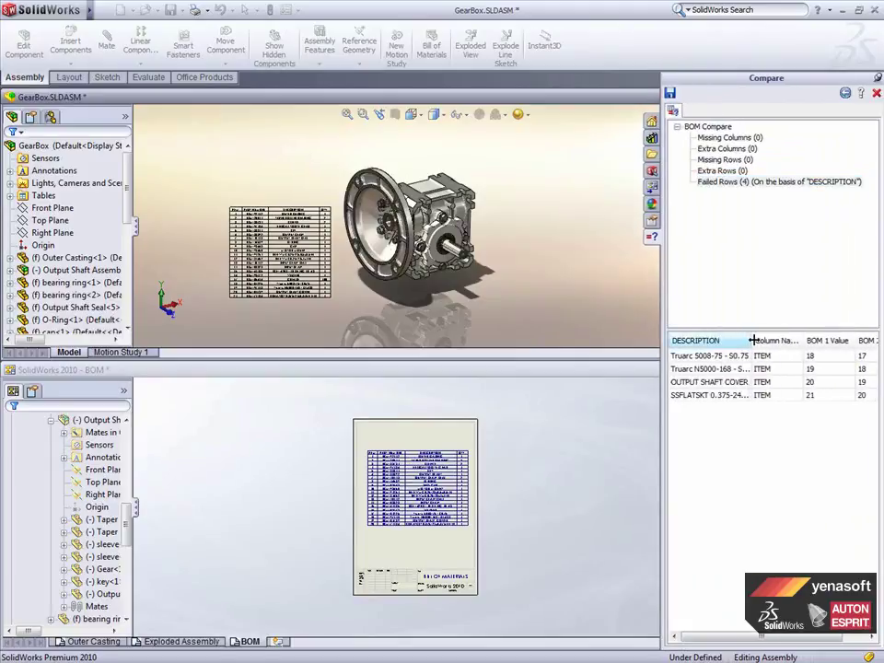
pyautogui.click(844, 93)
pyautogui.click(783, 308)
pyautogui.click(736, 334)
pyautogui.click(770, 339)
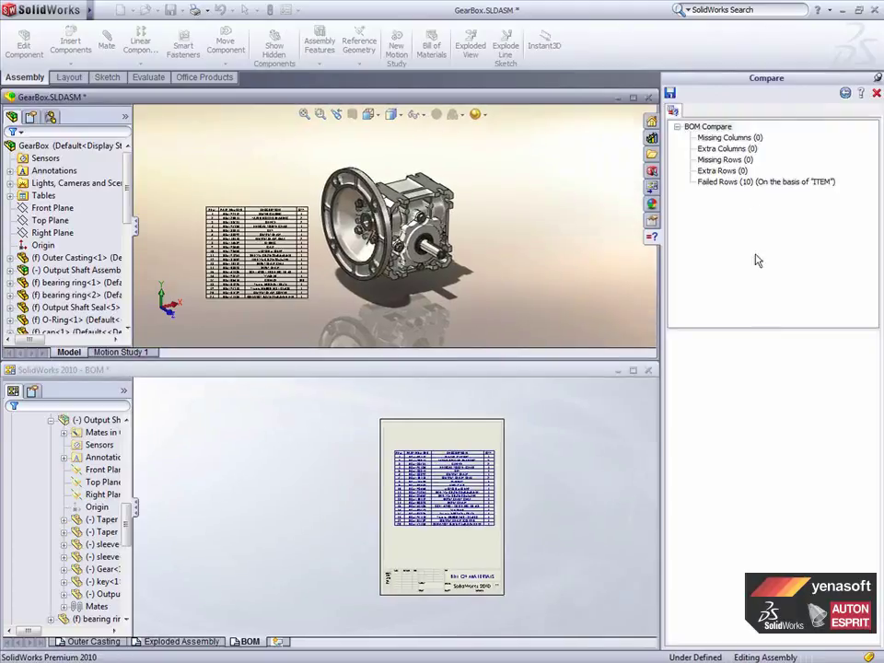
# Step: Inspect the ten failed rows, including GREASE at item 17, then close Compare and maximize GearBox
pyautogui.click(757, 184)
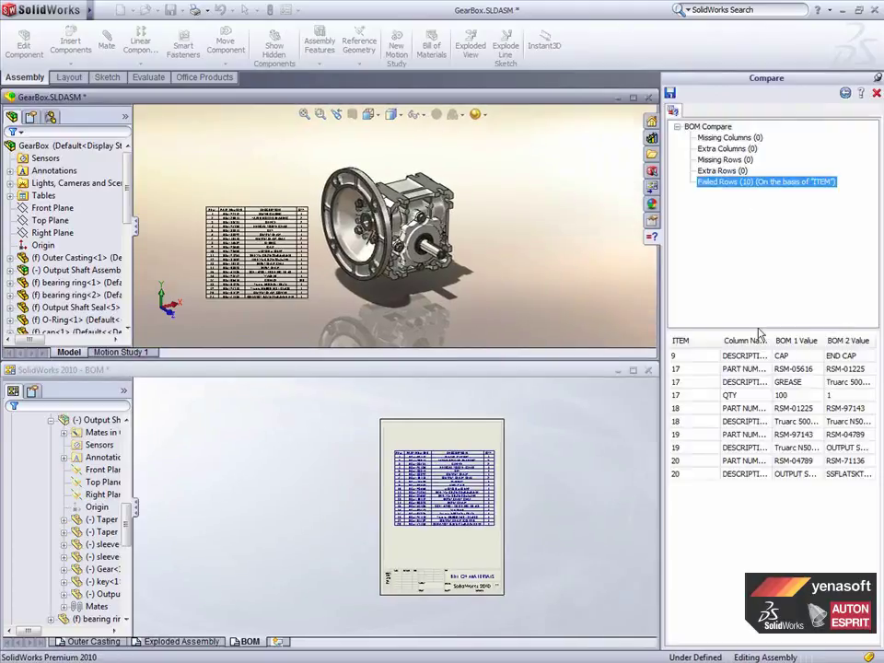
pyautogui.click(790, 383)
pyautogui.click(876, 91)
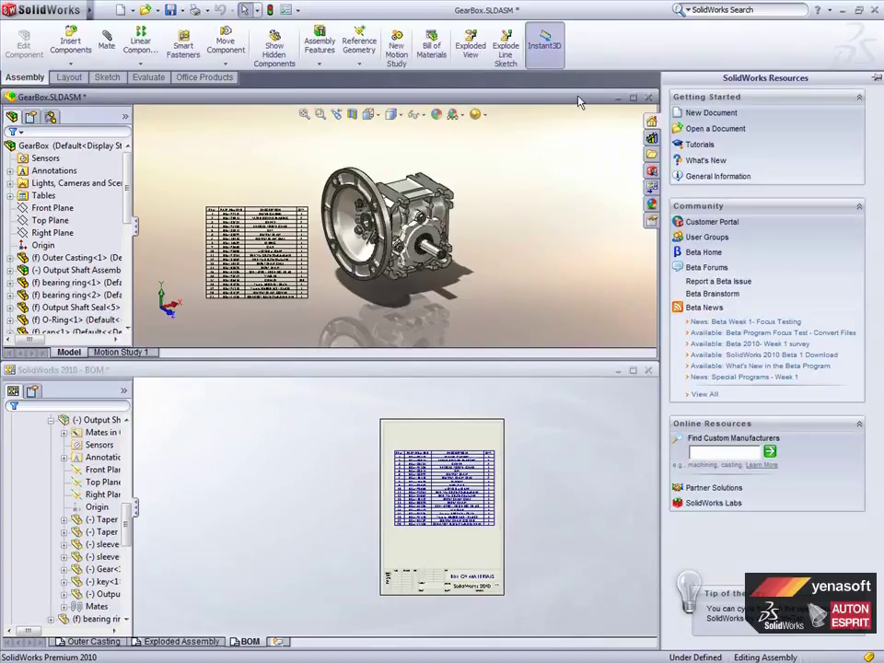
pyautogui.doubleClick(580, 98)
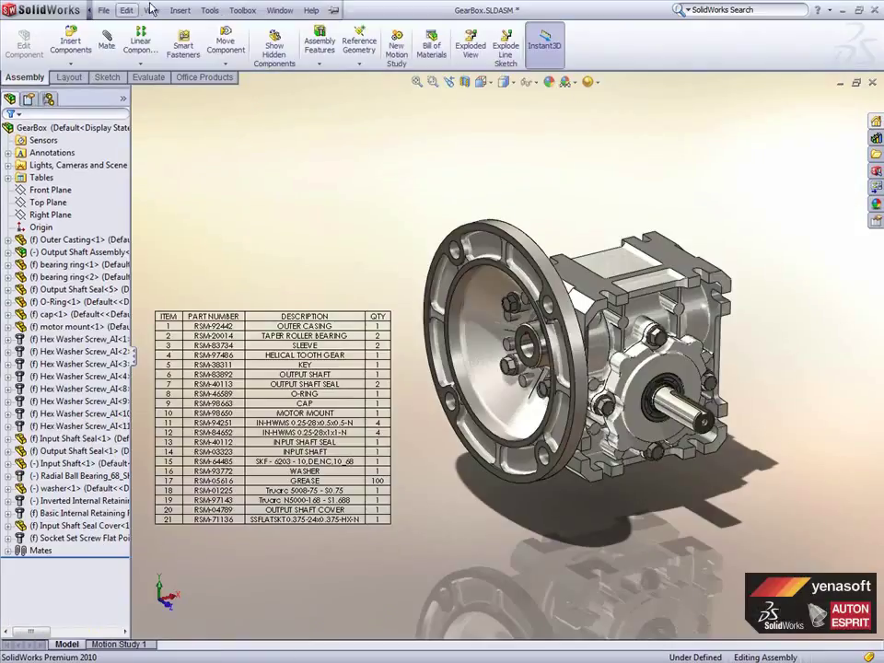
# Step: Add item balloons 11, 1 and 6 to the flange, casing and output shaft
pyautogui.click(178, 10)
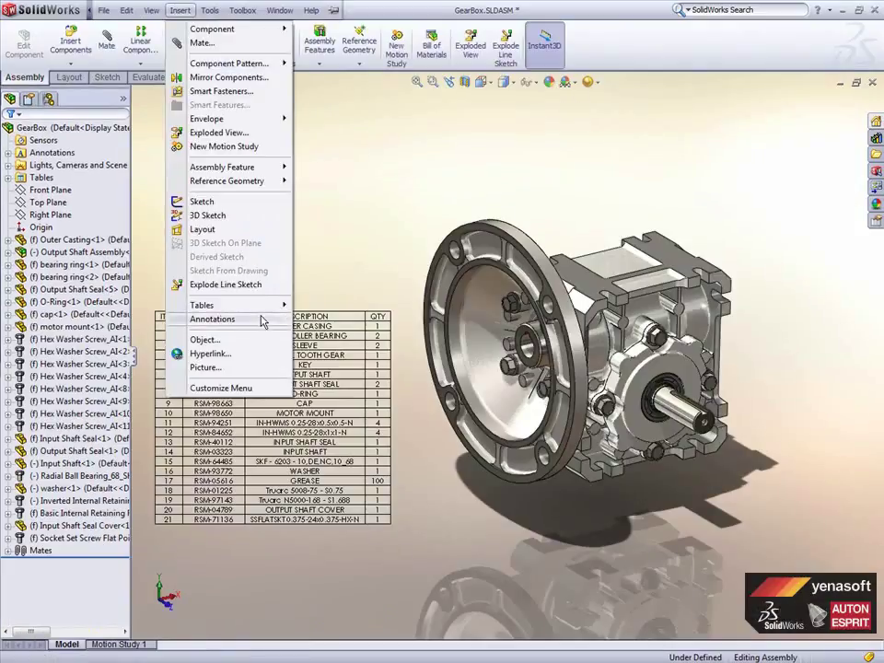
pyautogui.moveTo(213, 318)
pyautogui.click(322, 332)
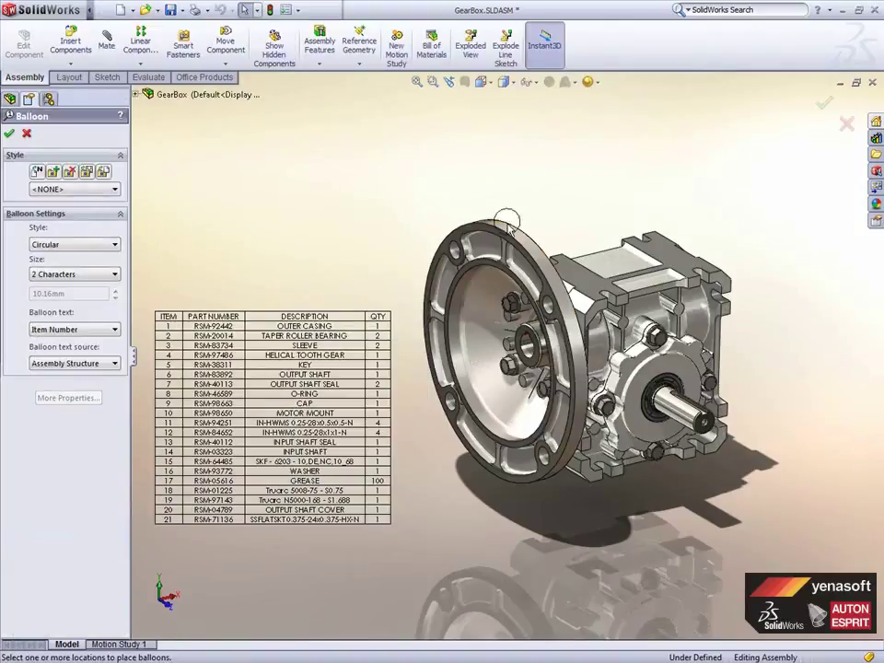
pyautogui.click(505, 223)
pyautogui.click(523, 167)
pyautogui.click(605, 253)
pyautogui.click(615, 173)
pyautogui.click(705, 387)
pyautogui.click(781, 304)
pyautogui.press('Escape')
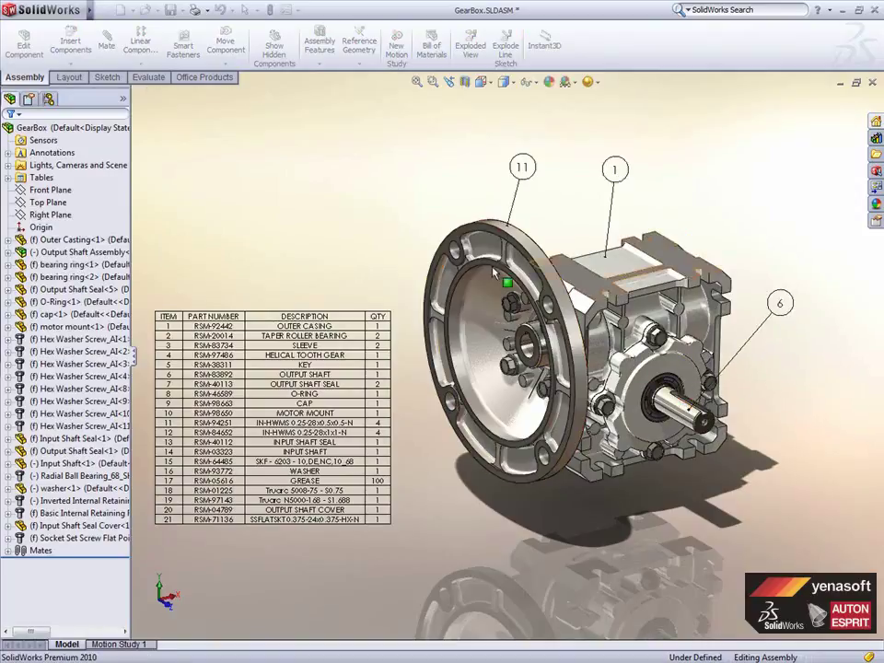
# Step: Set the casing balloon's text source to Bill of Materials1 so it reads 14
pyautogui.click(147, 304)
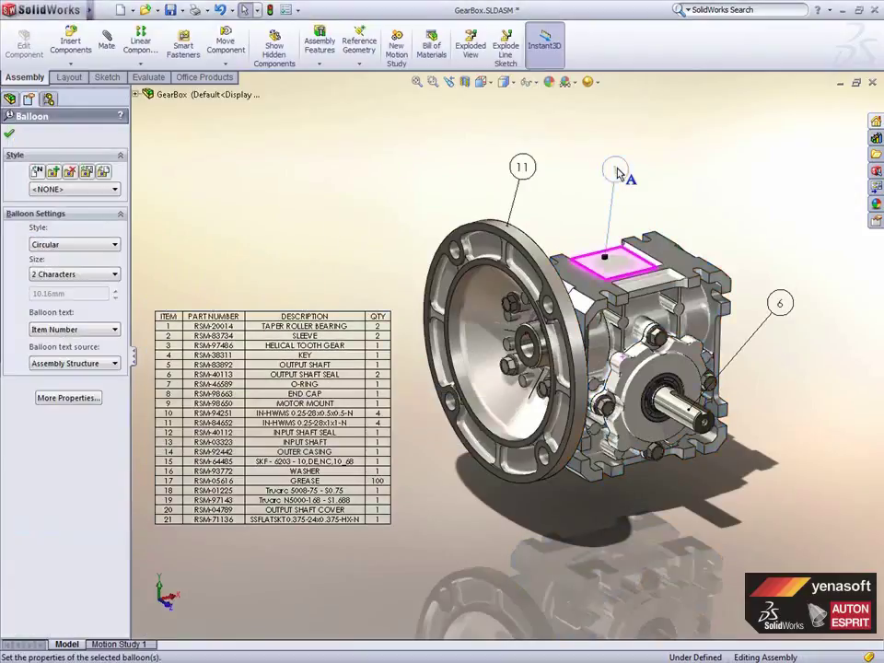
pyautogui.click(110, 362)
pyautogui.click(103, 384)
pyautogui.click(10, 134)
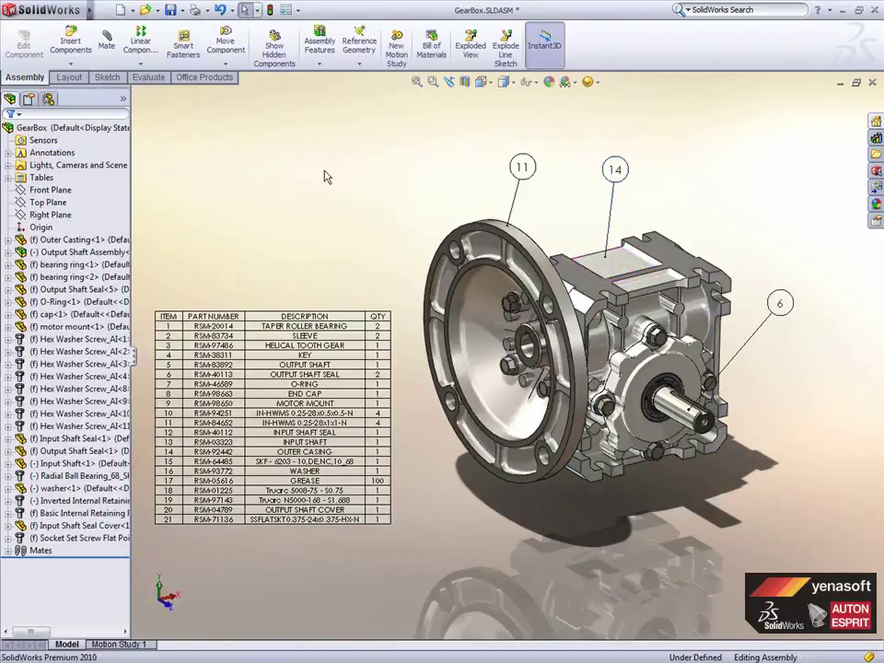
# Step: Switch back to the BOM drawing and show its Outer Casing sheet
pyautogui.hotkey('ctrl', 'Tab')
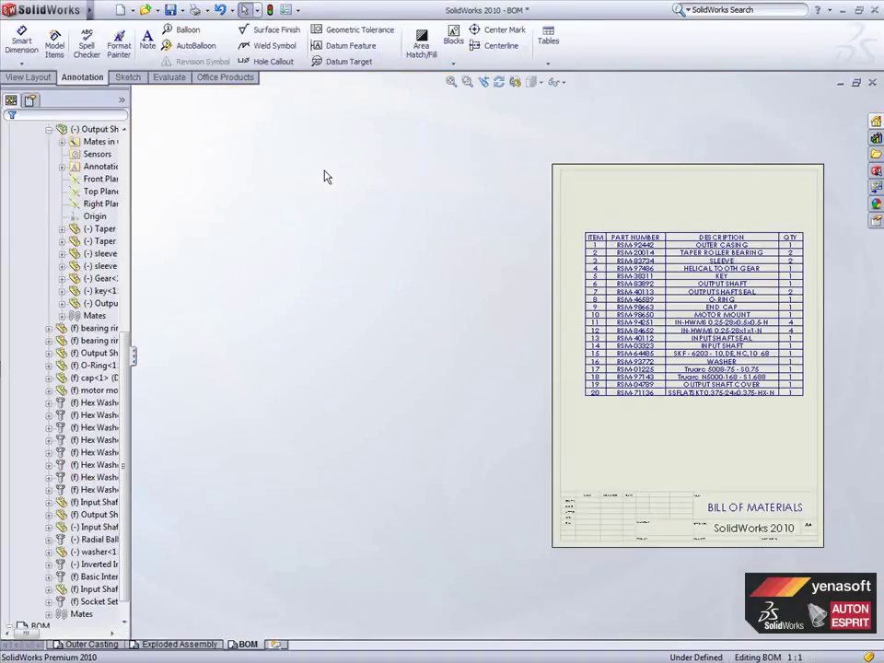
pyautogui.click(110, 642)
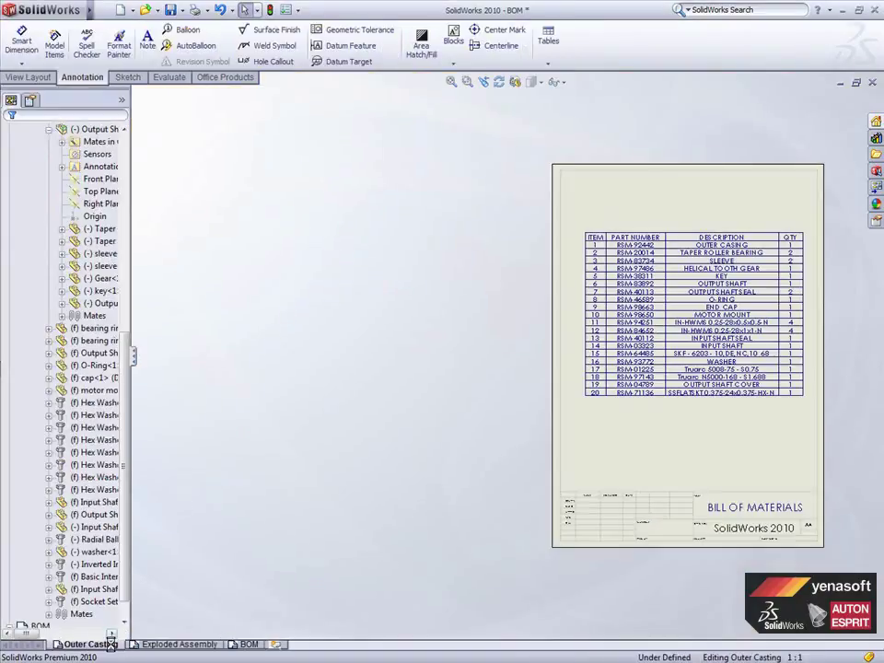